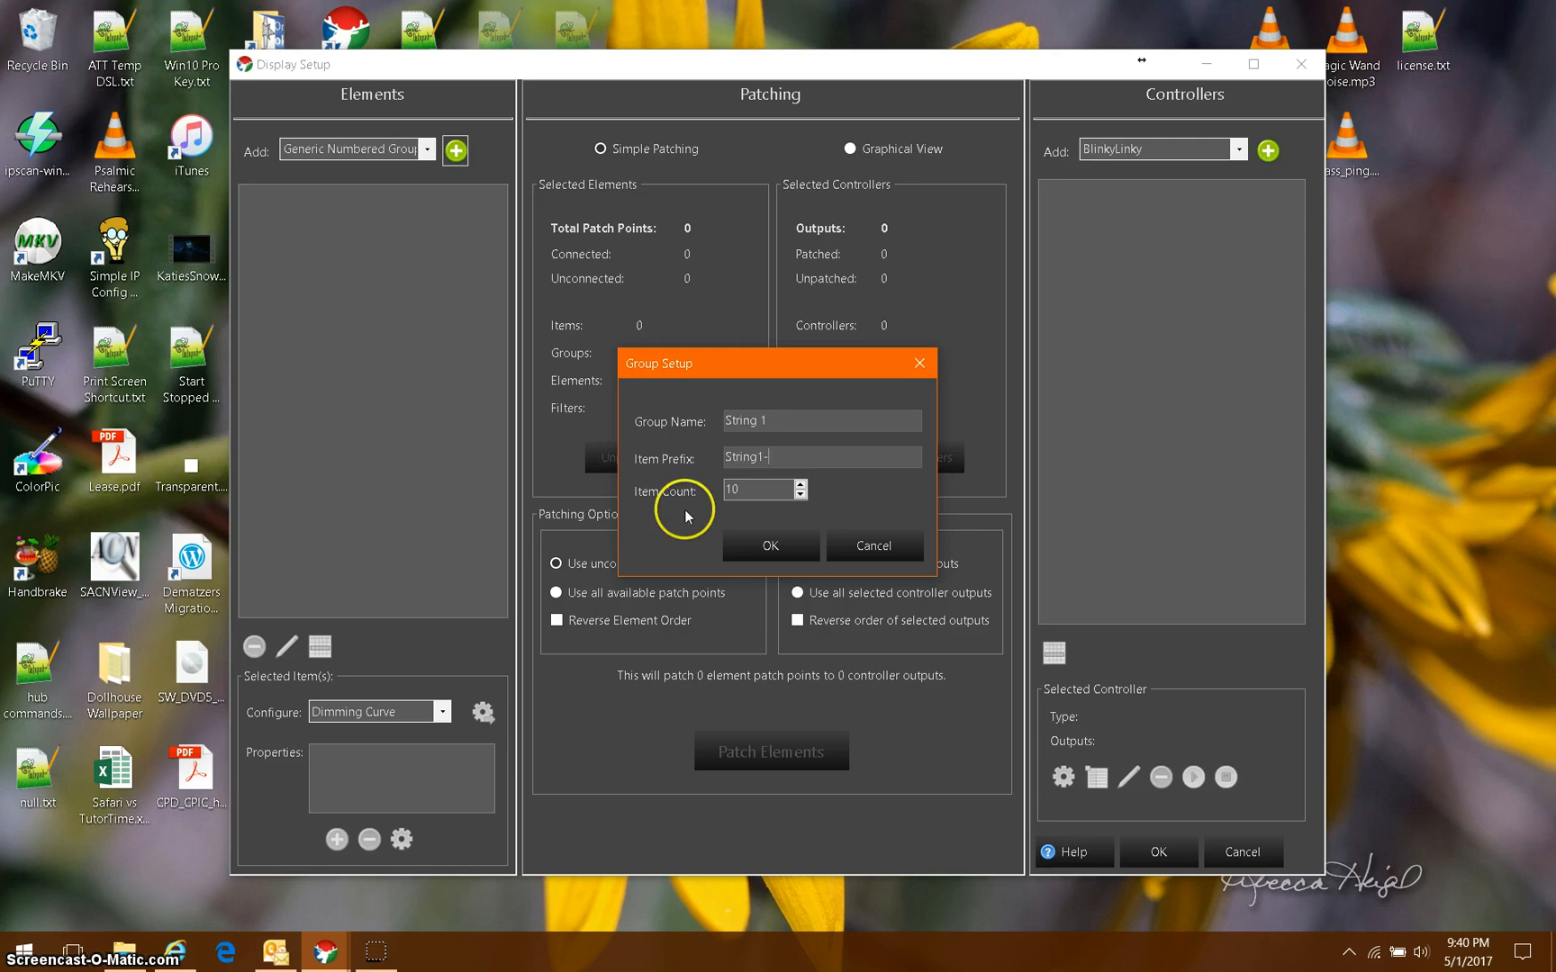
Set the String 1 group's item count to 200, create the group and look through its numbered elements
left_click_drag(750, 490, 686, 486)
type("2")
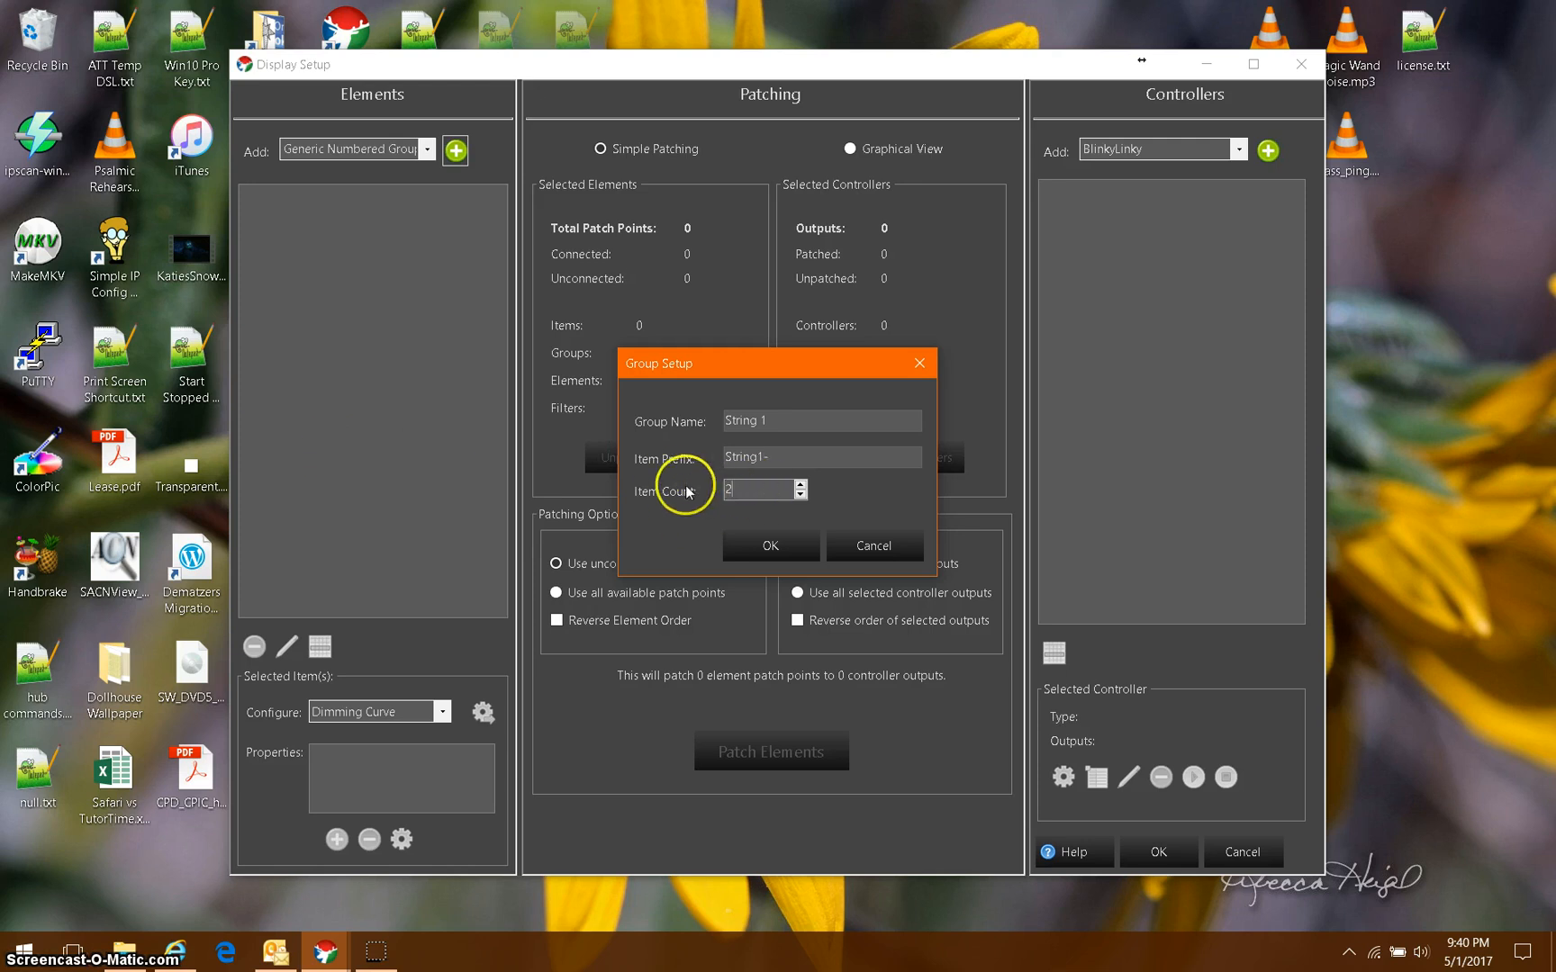
type("00")
left_click(770, 546)
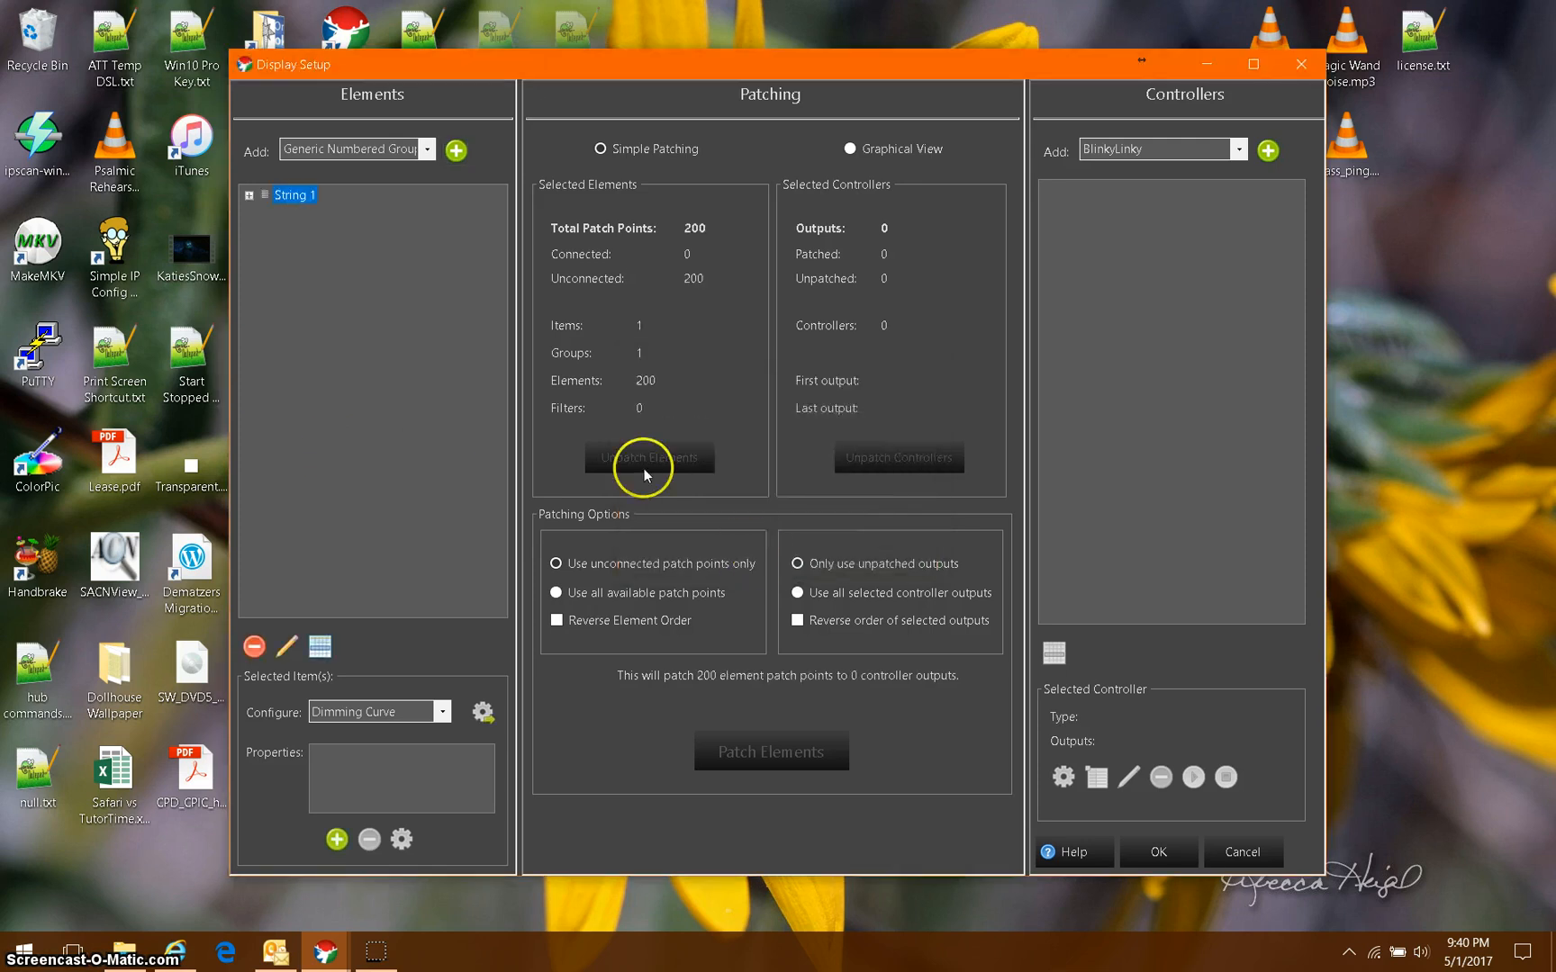
left_click(250, 196)
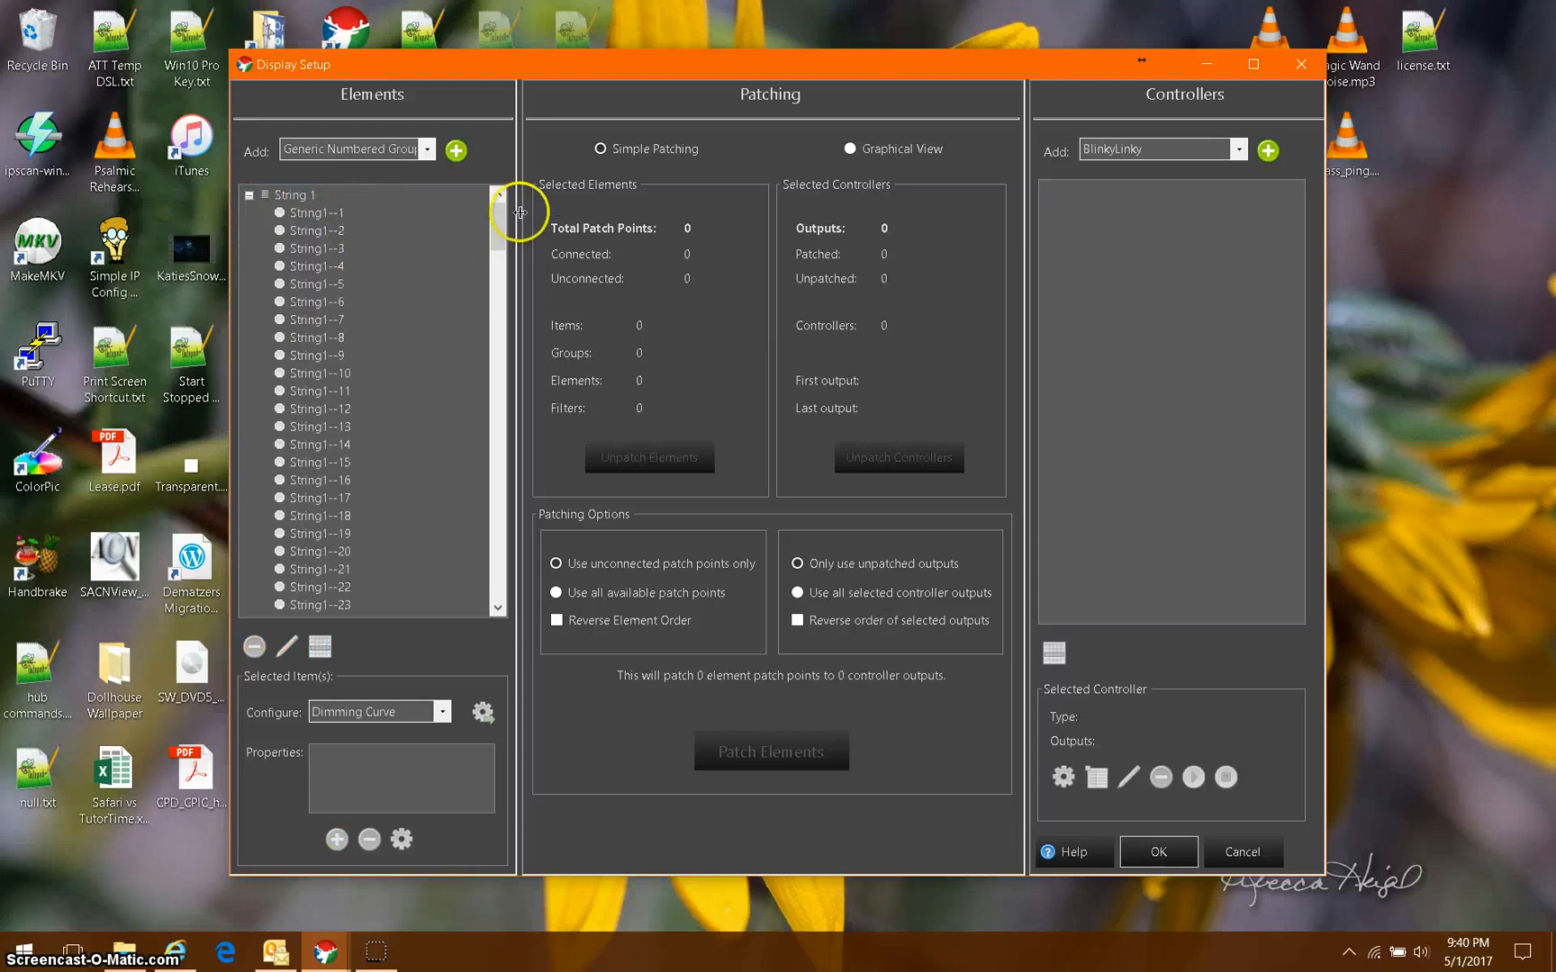
mouse_move(497, 216)
left_mouse_down()
mouse_move(493, 618)
mouse_move(503, 232)
left_mouse_up()
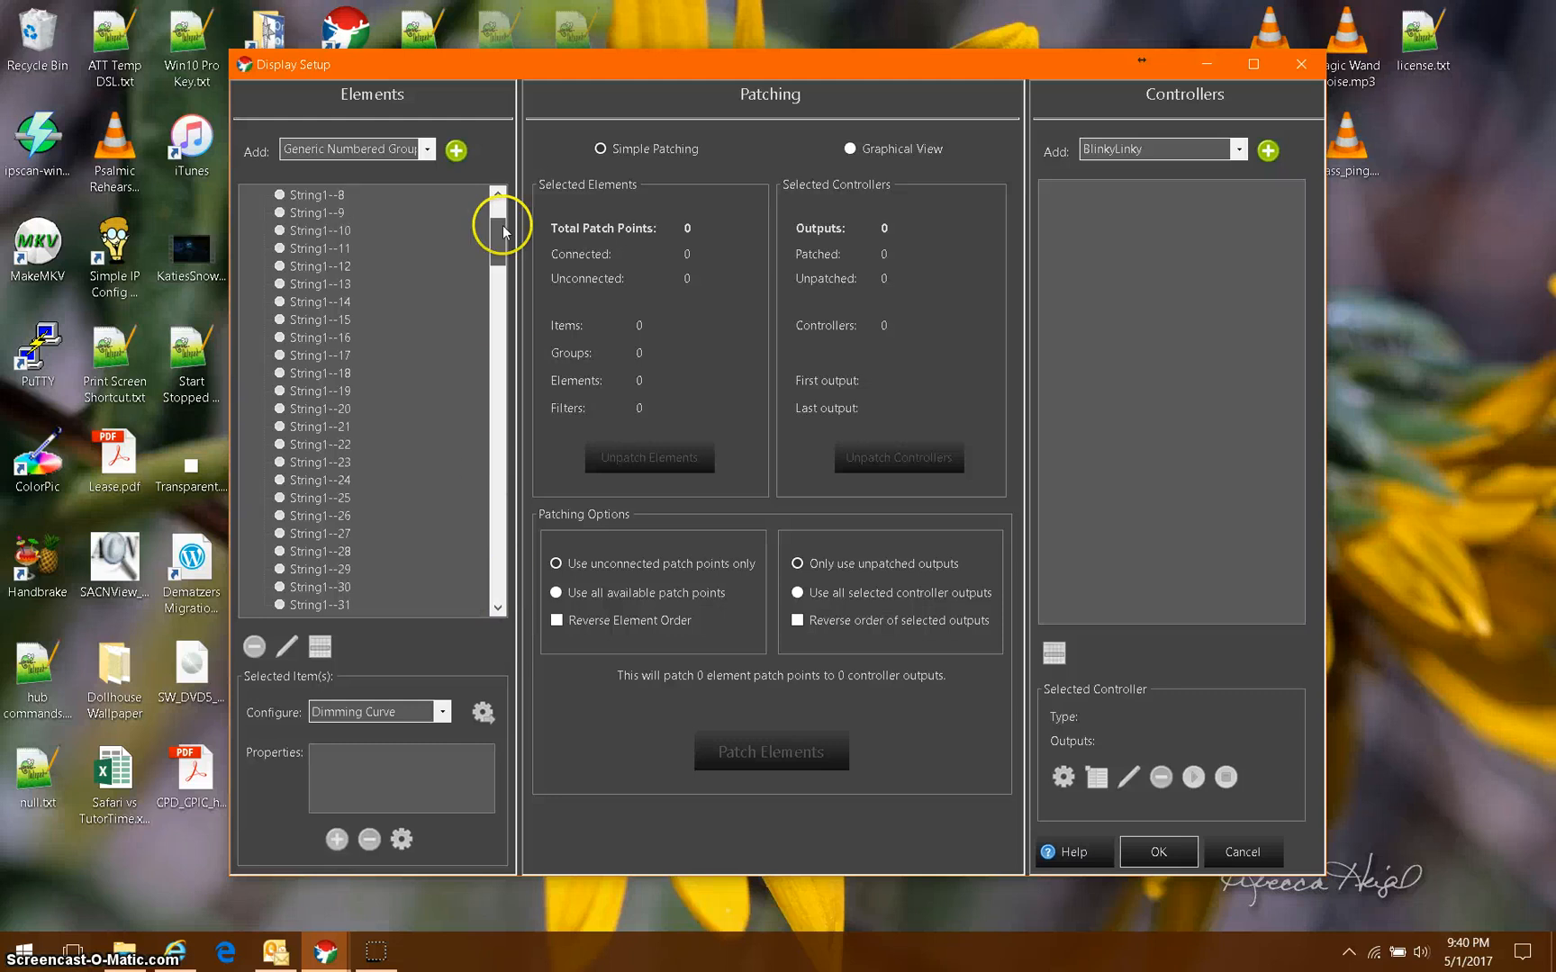
scroll(250, 198, "up", 3)
left_click(250, 195)
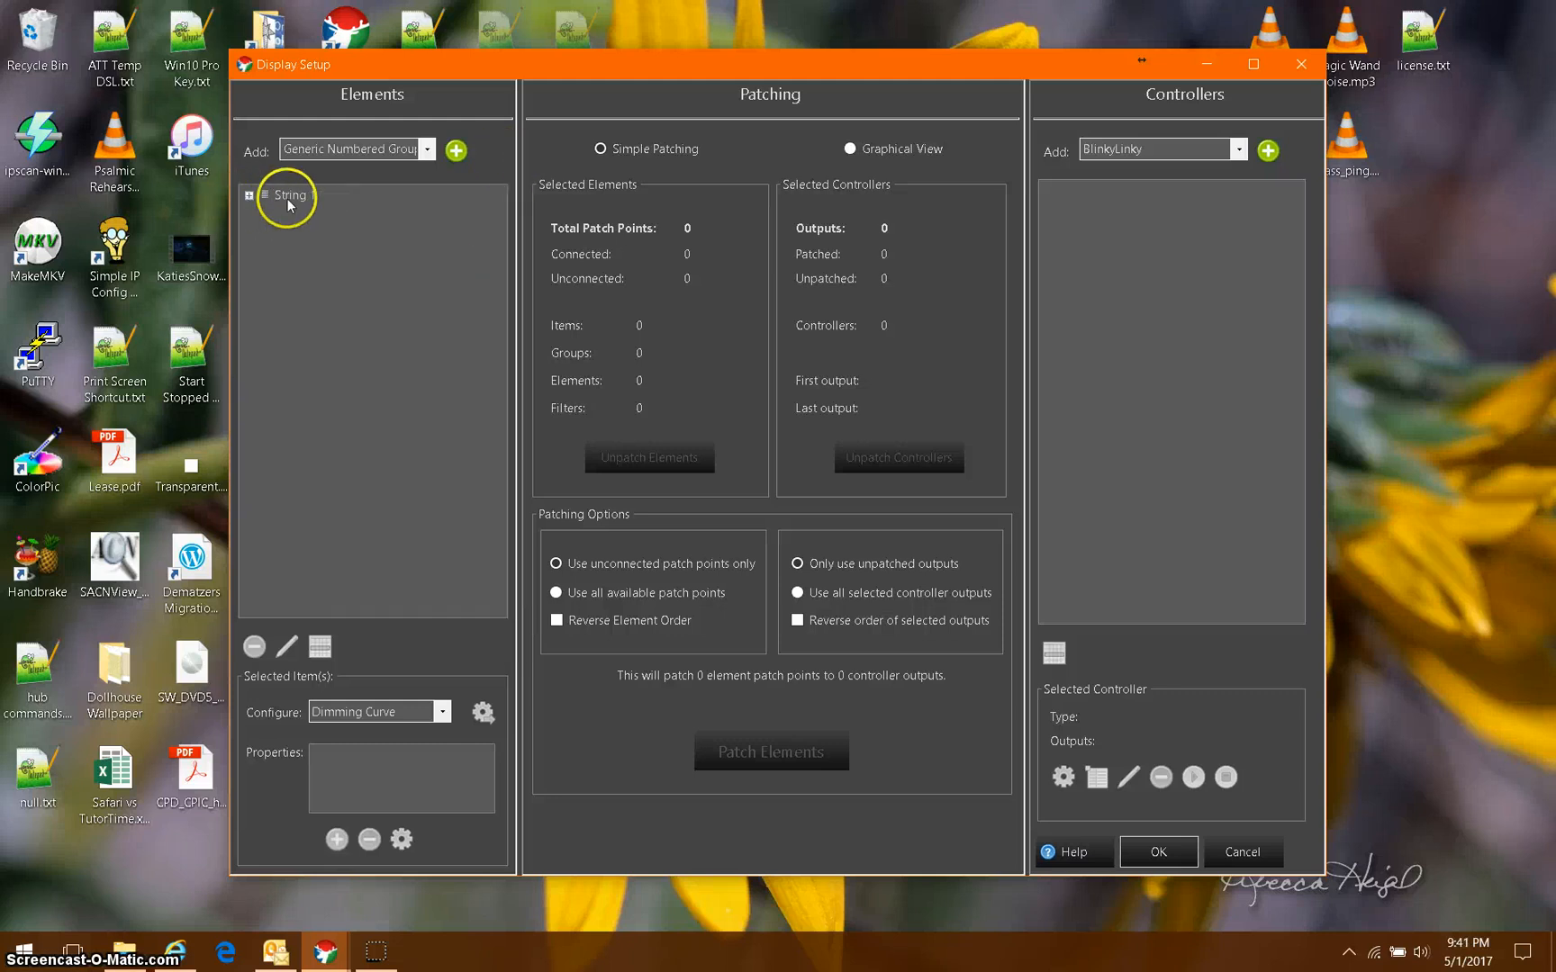
Add a second Generic Numbered Group named String 2 with item prefix String2- and an item count of 200
left_click(290, 205)
left_click(426, 148)
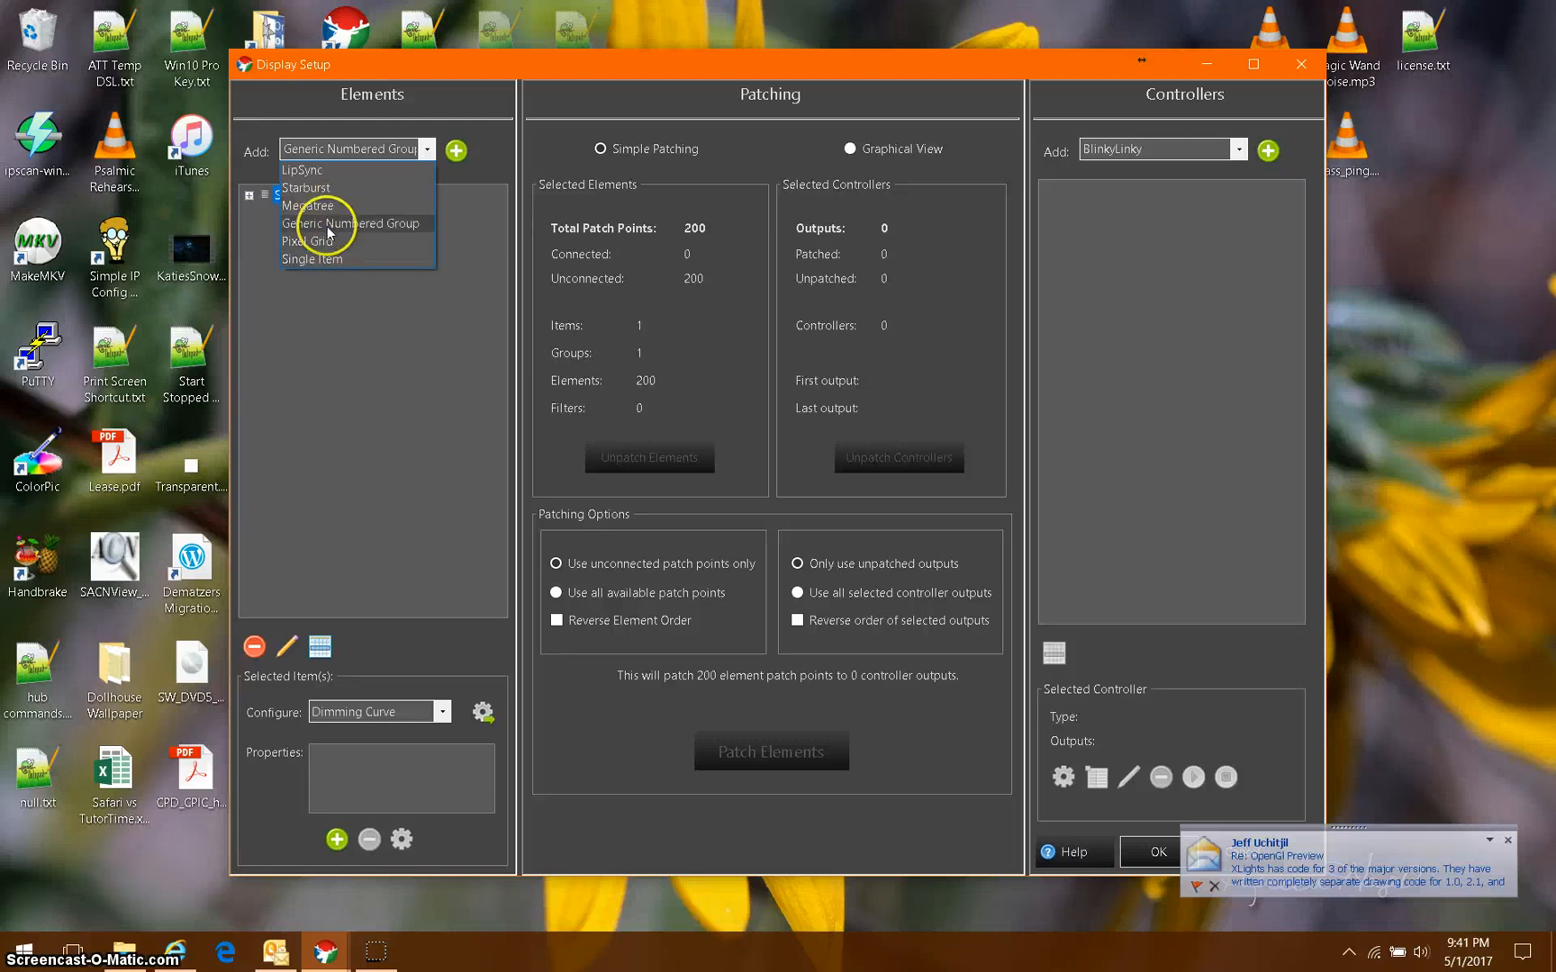
left_click(312, 222)
left_click(456, 150)
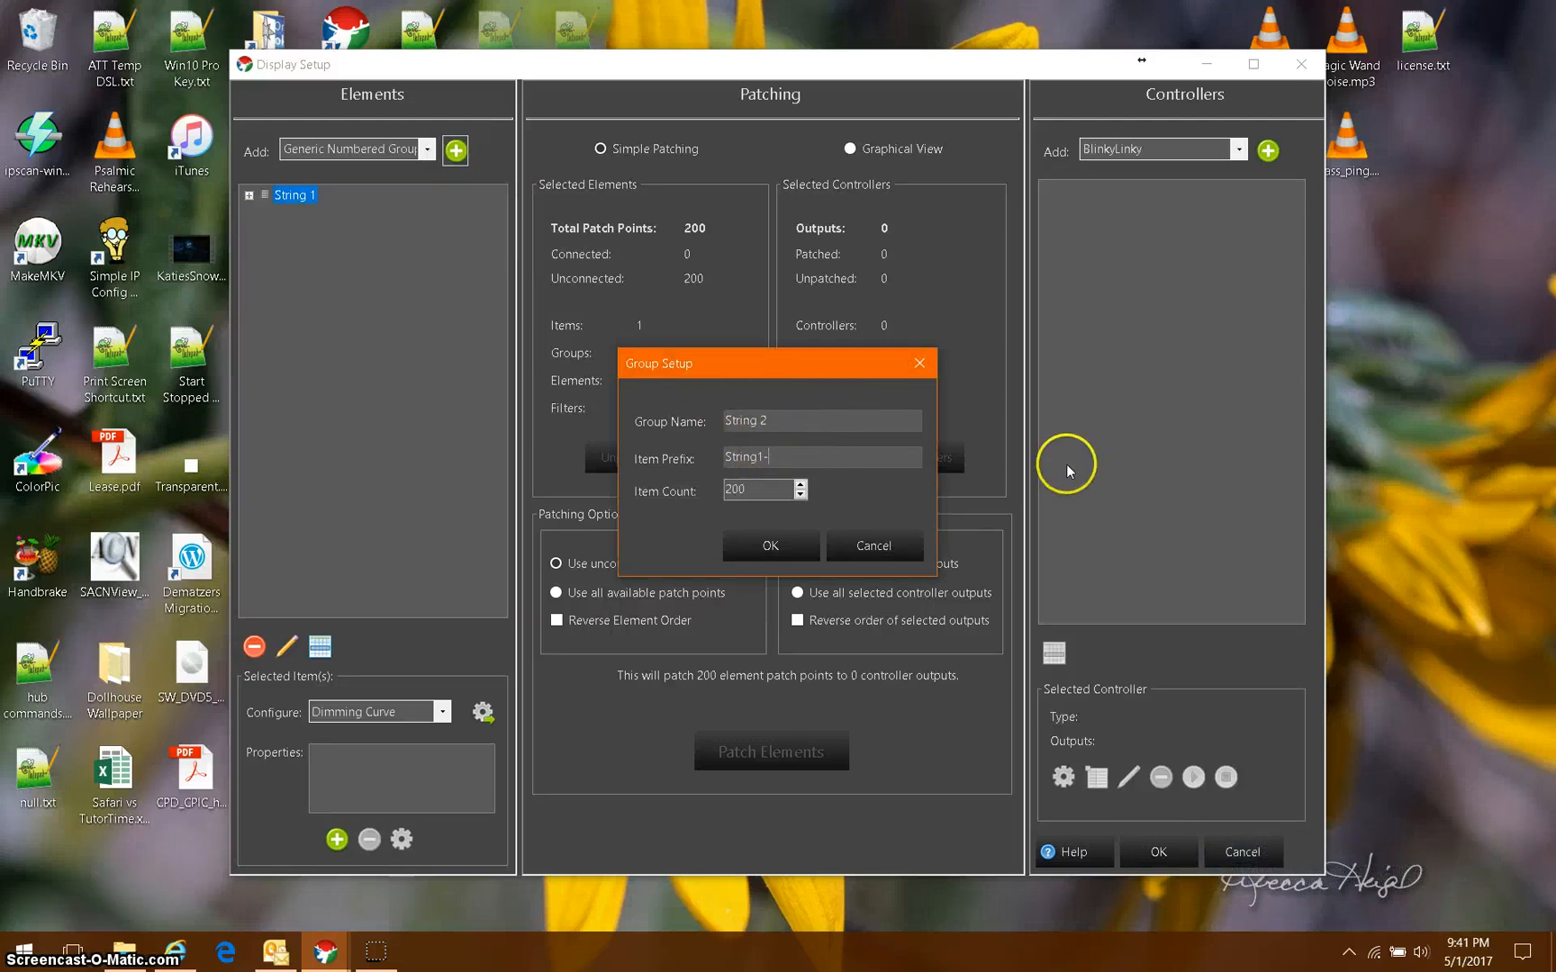
key("BackSpace")
key("BackSpace")
type("2")
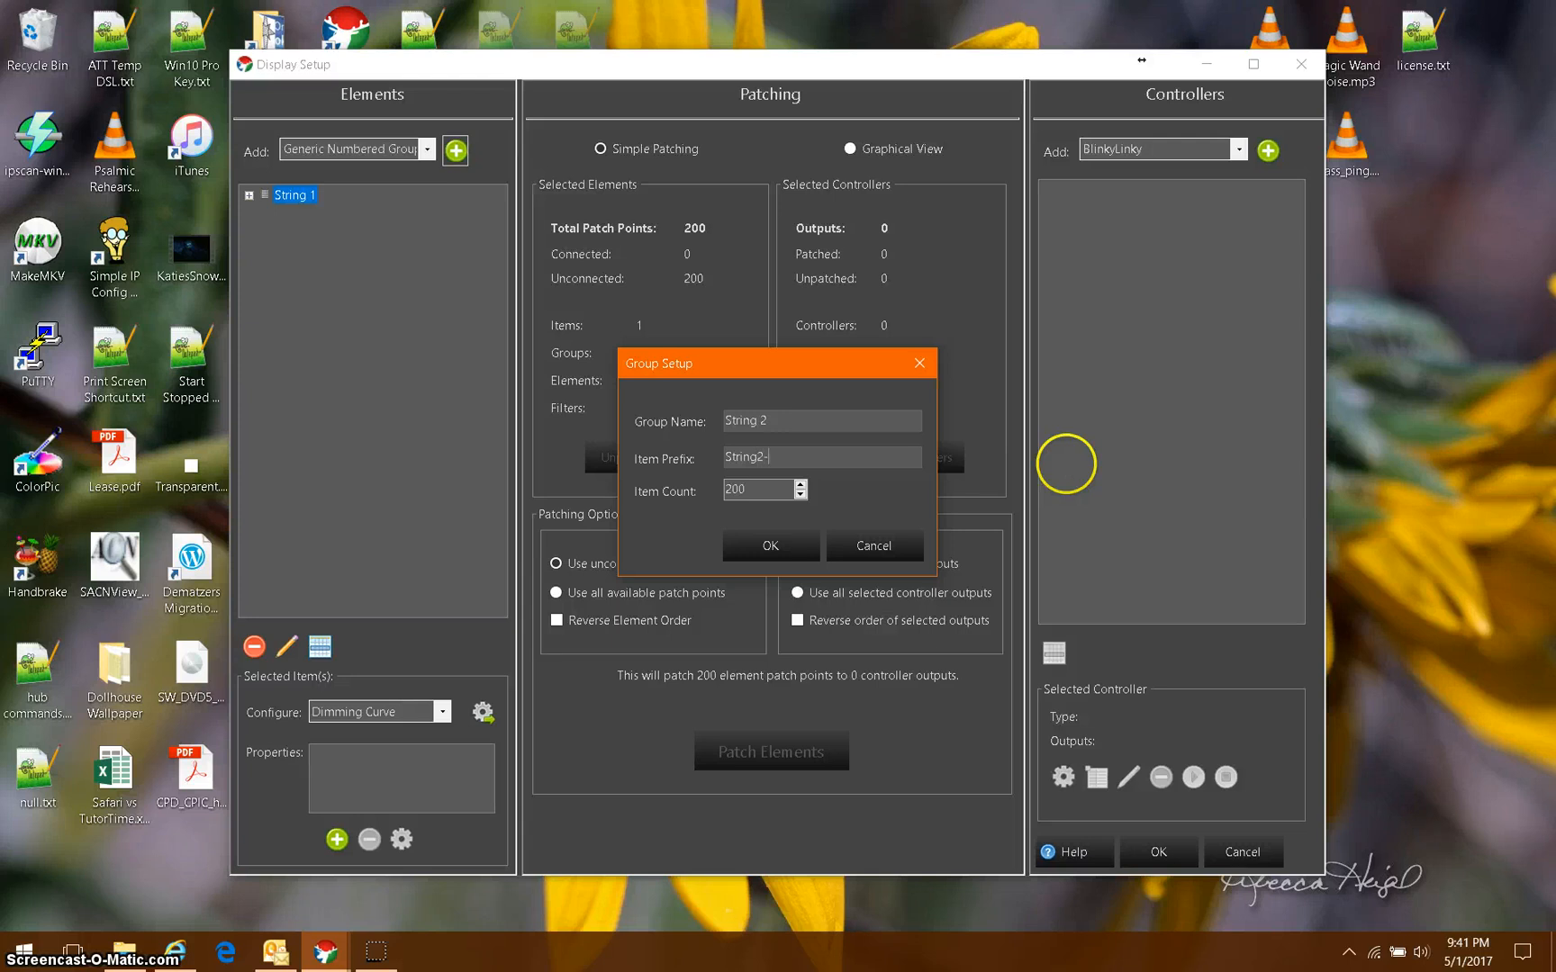
left_click(758, 551)
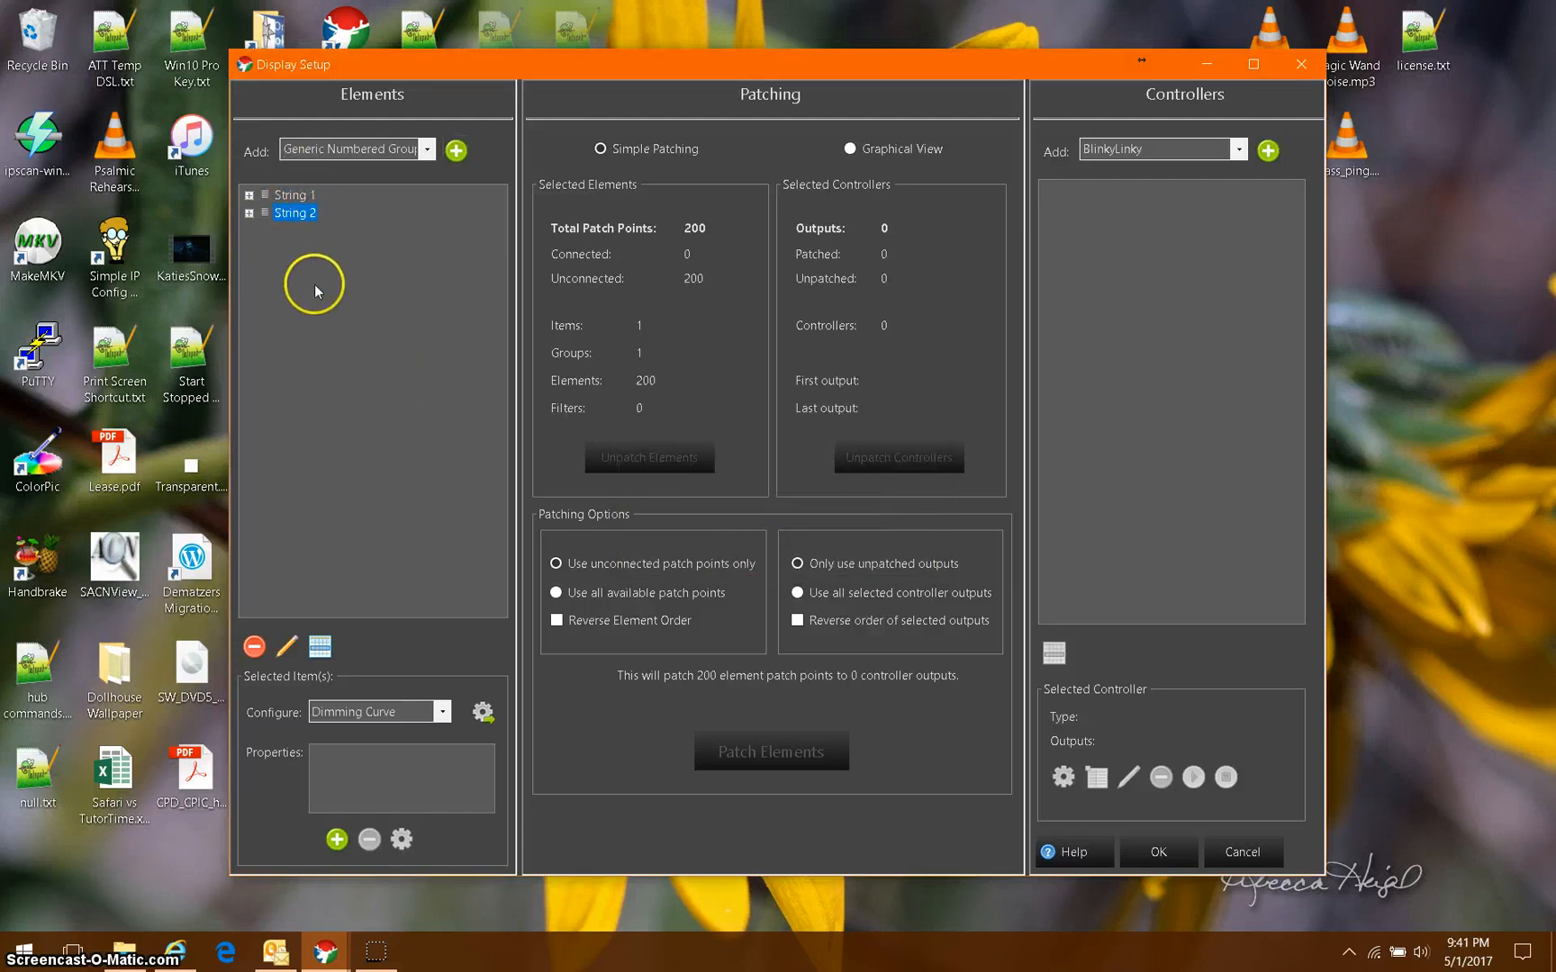
Configure color handling for both String 1 and String 2 as full RGB that mixes to any color, with color order RGB
left_click(297, 195, "ctrl")
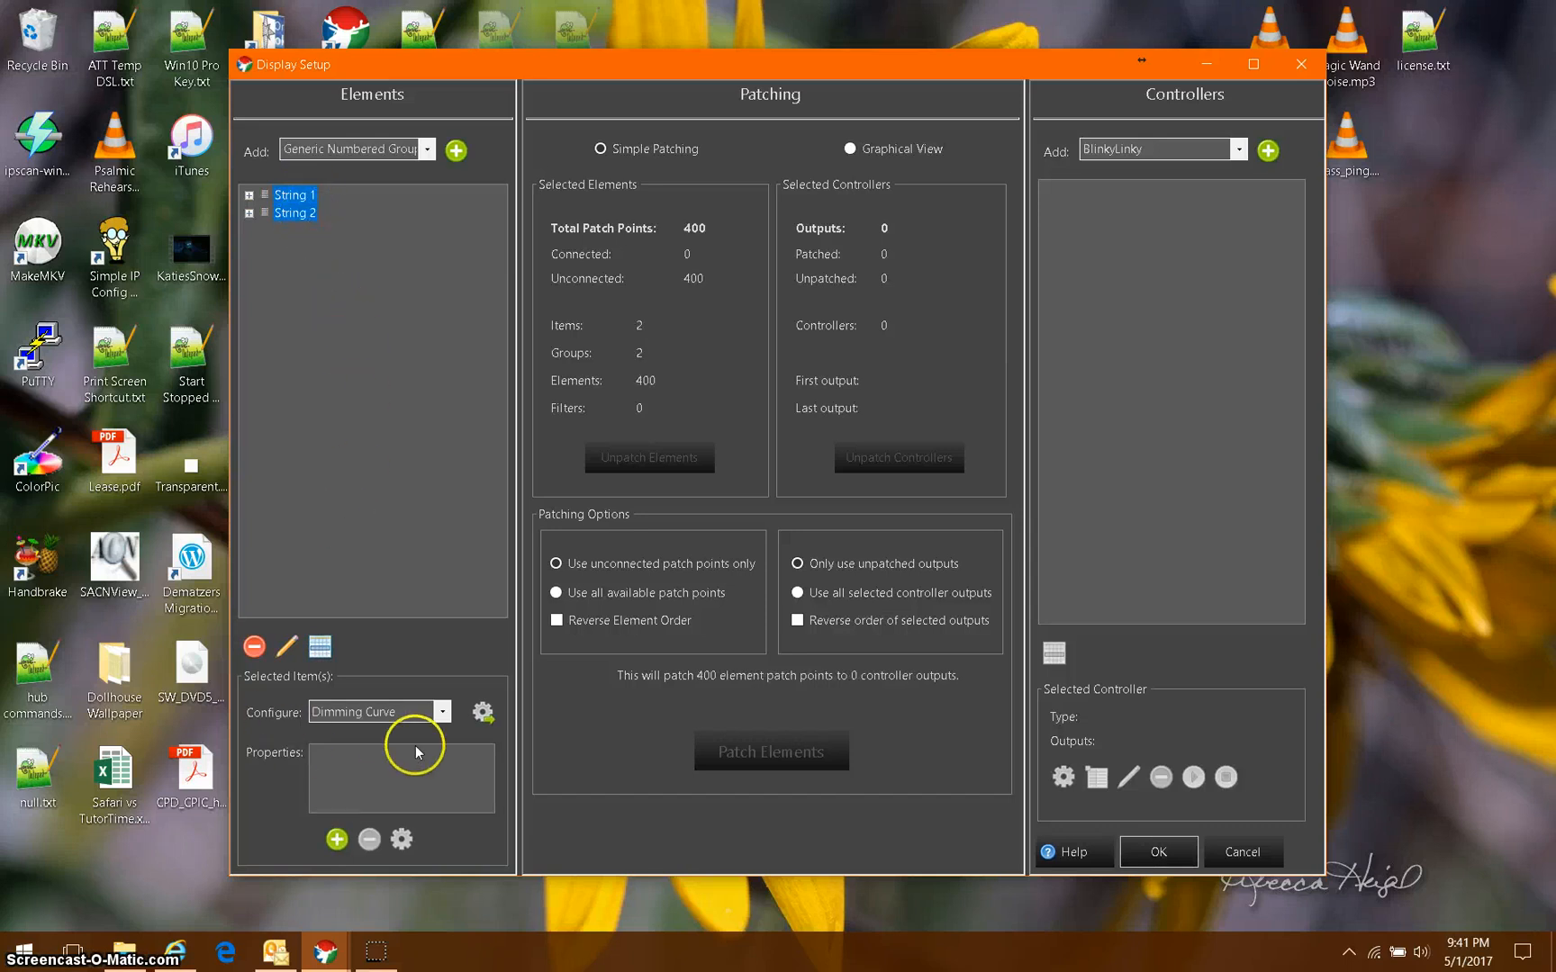
left_click(442, 712)
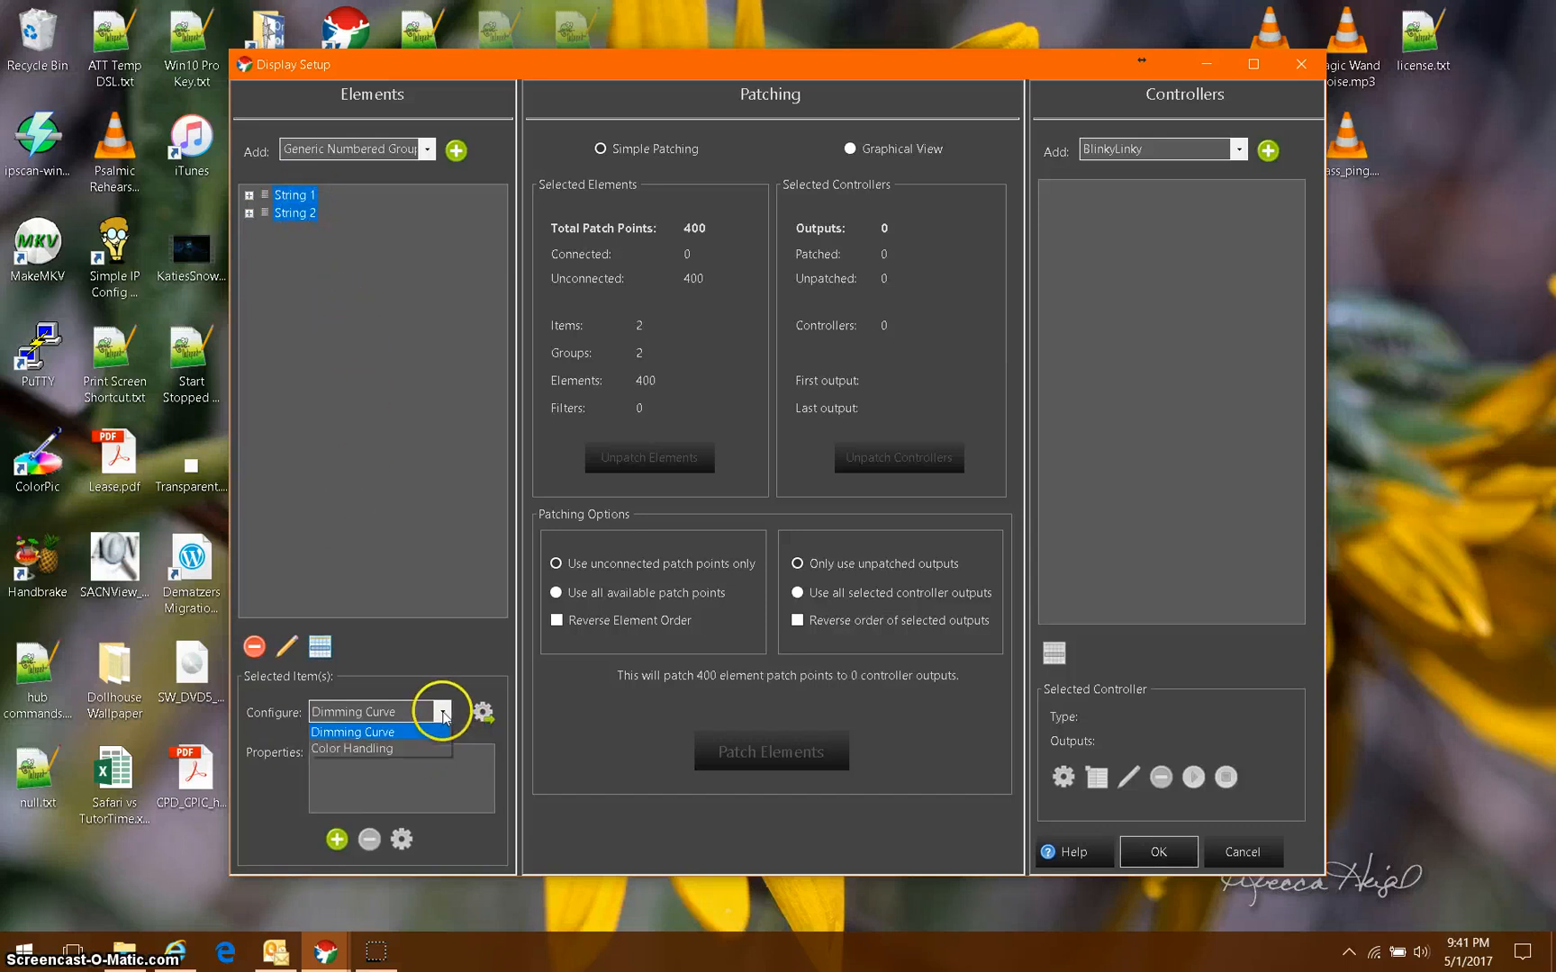
left_click(397, 752)
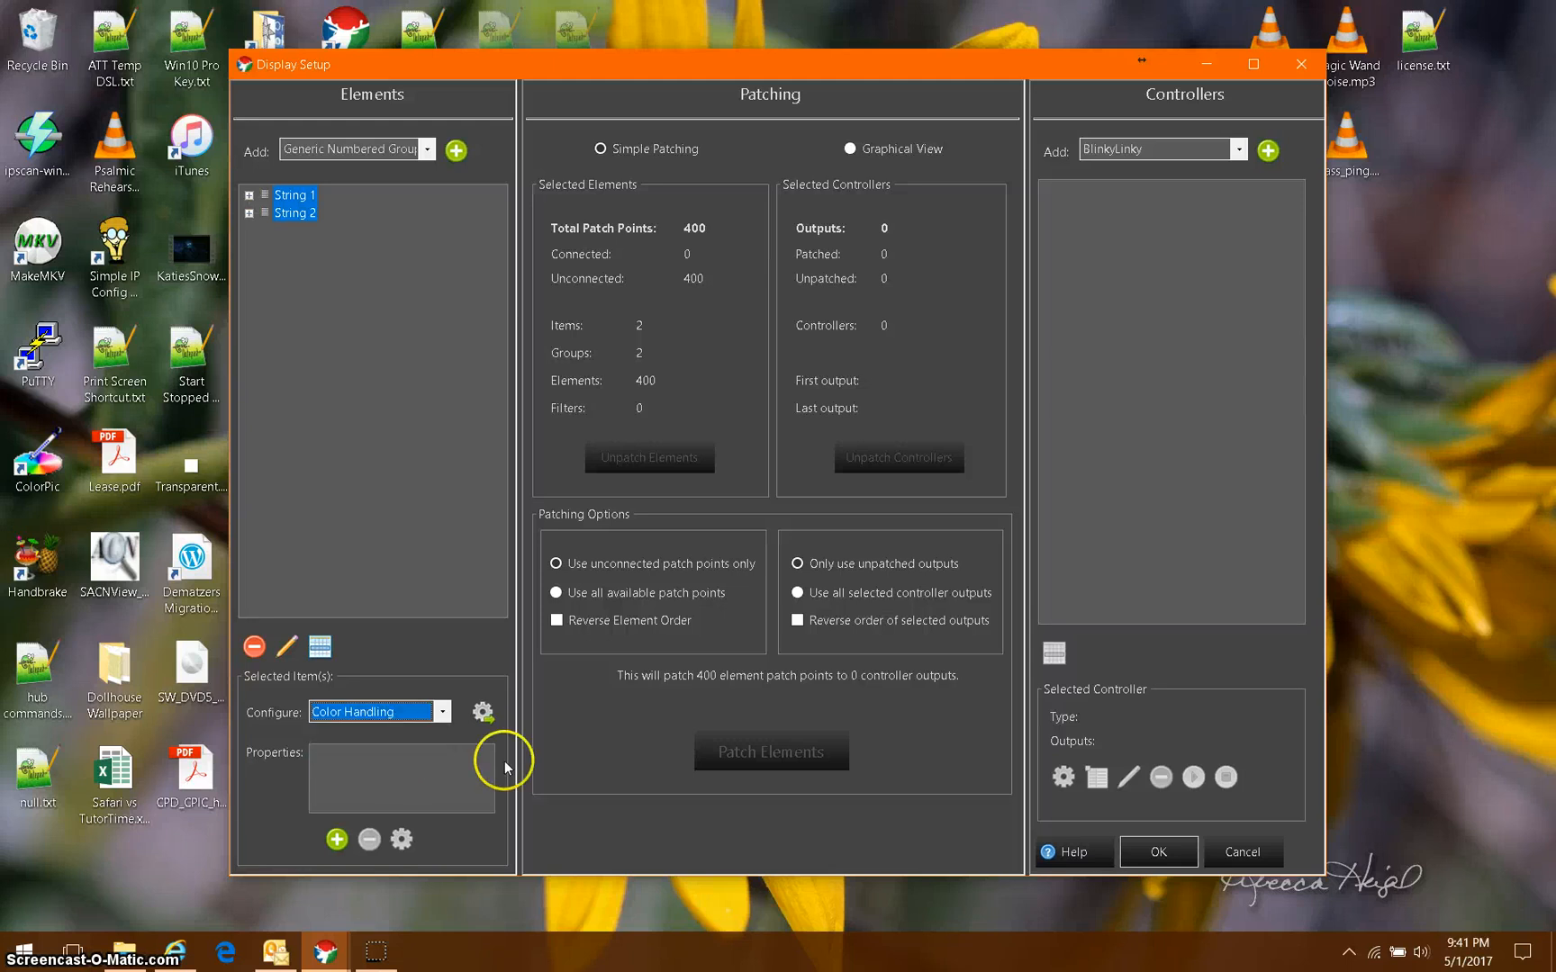
left_click(484, 716)
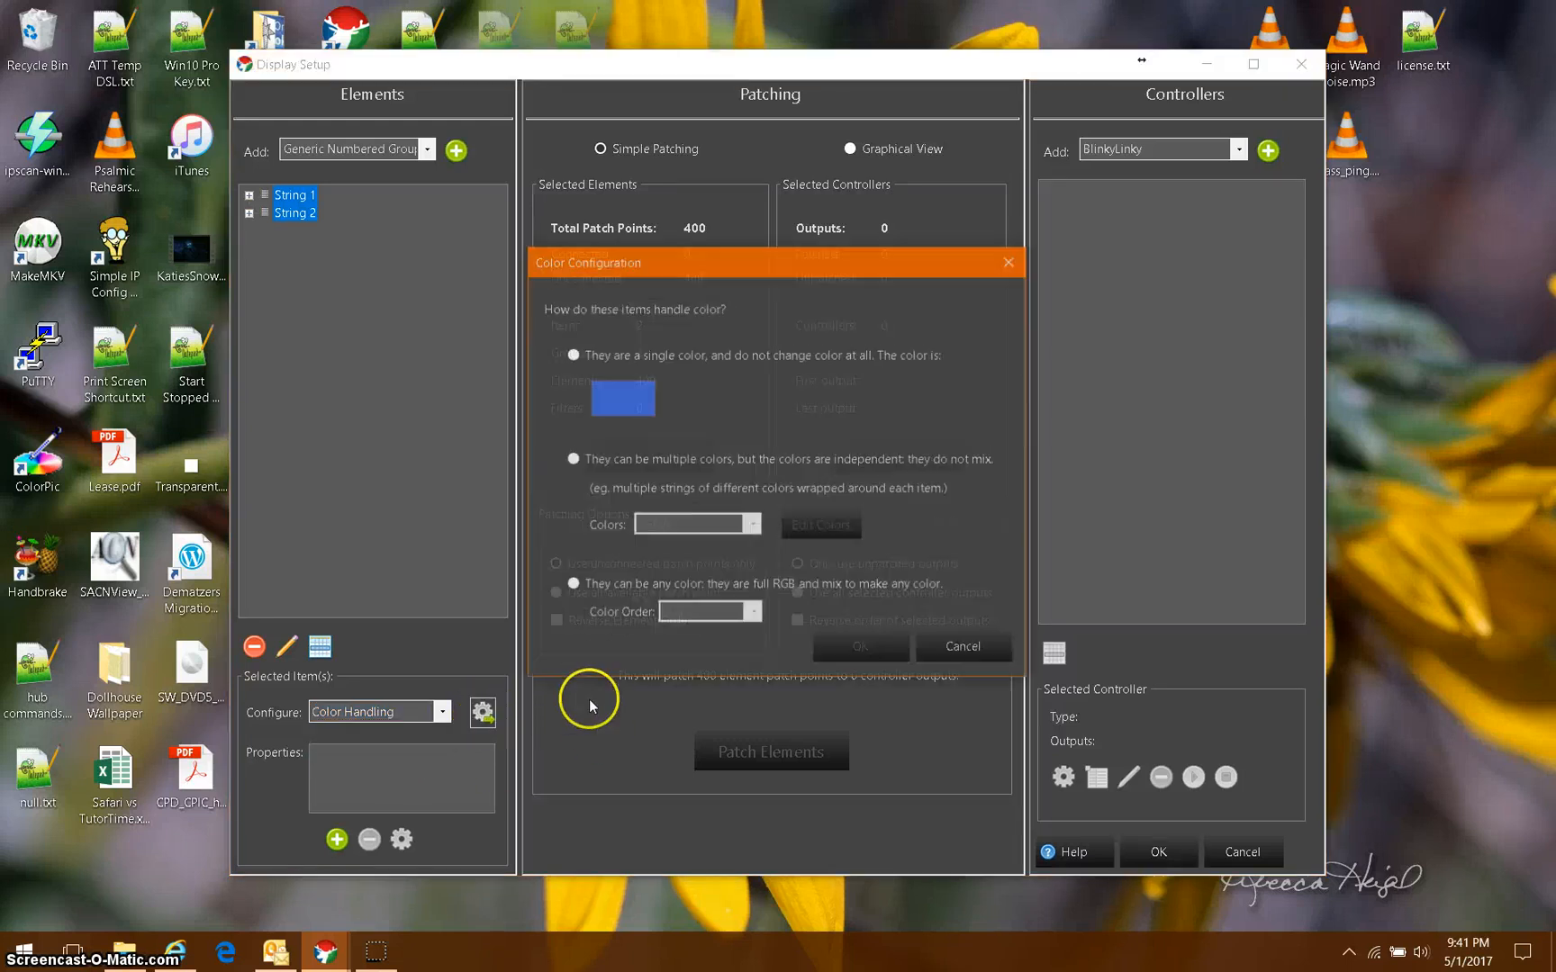
left_click(573, 585)
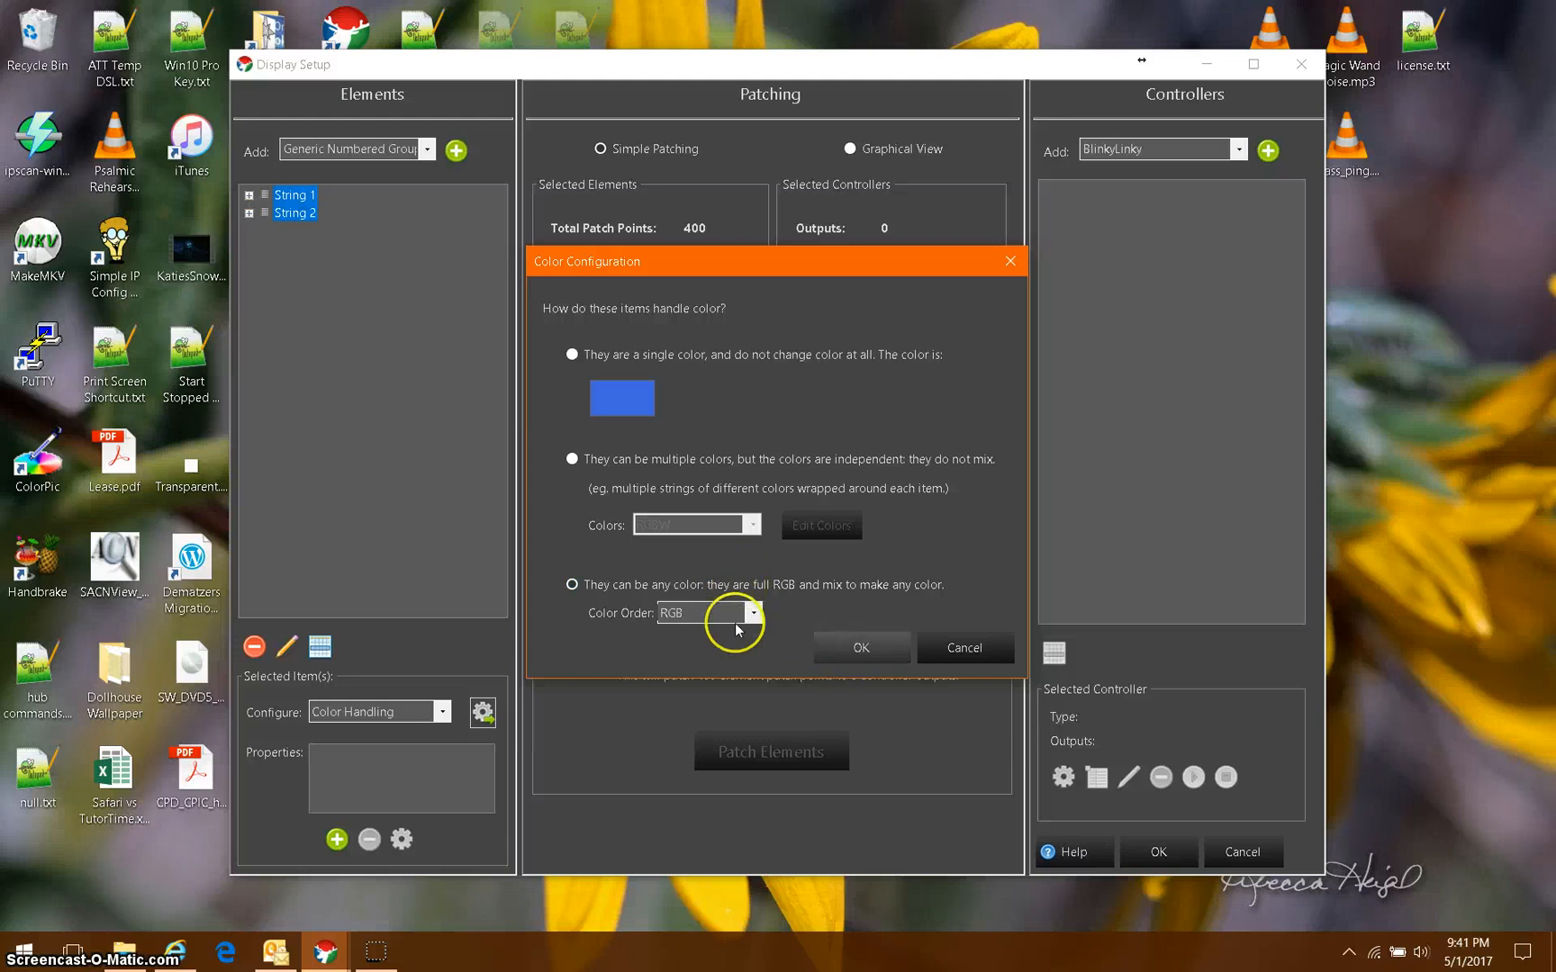
left_click(860, 650)
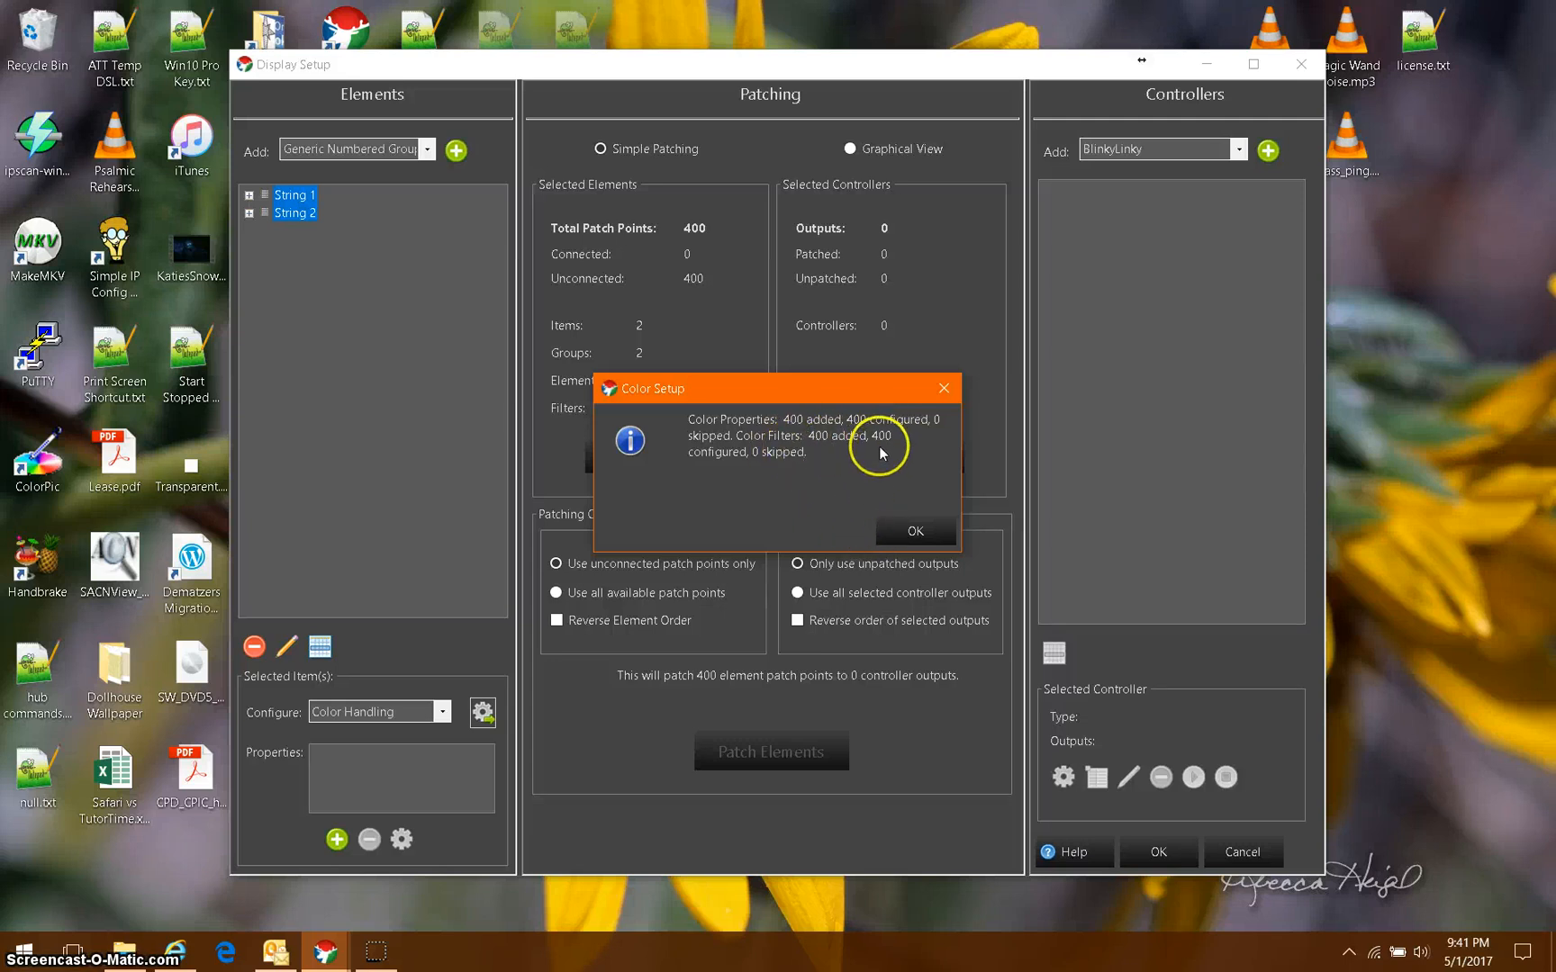
left_click(904, 530)
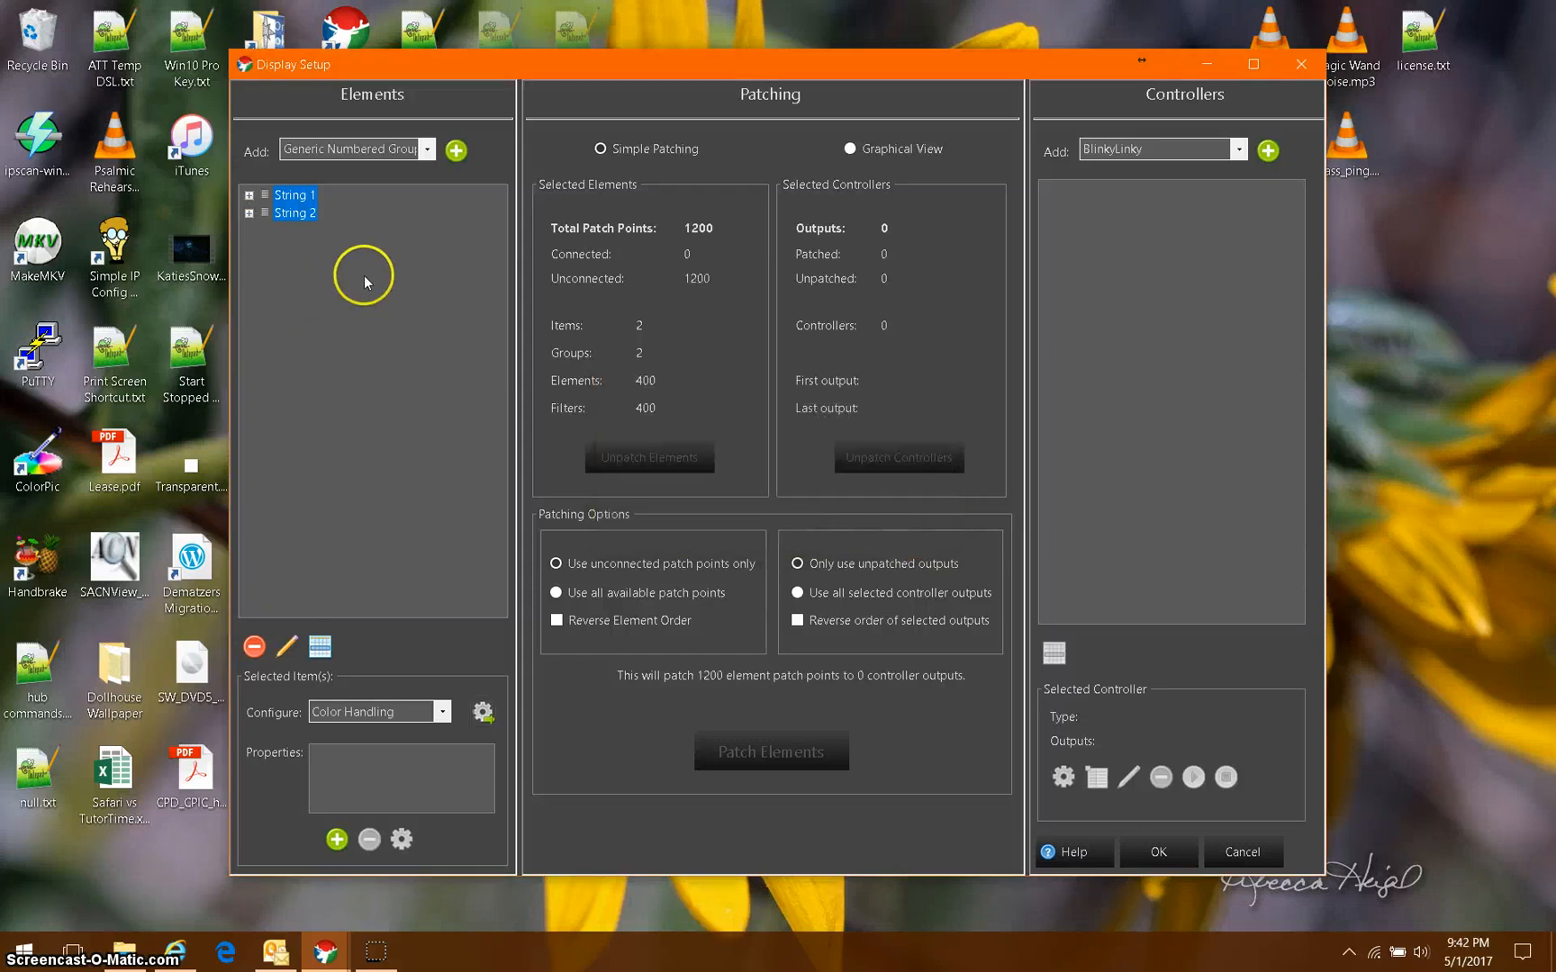
With both strings selected, add a Streaming ACN (E1.31) controller under its default name with 1200 outputs
left_click(302, 199)
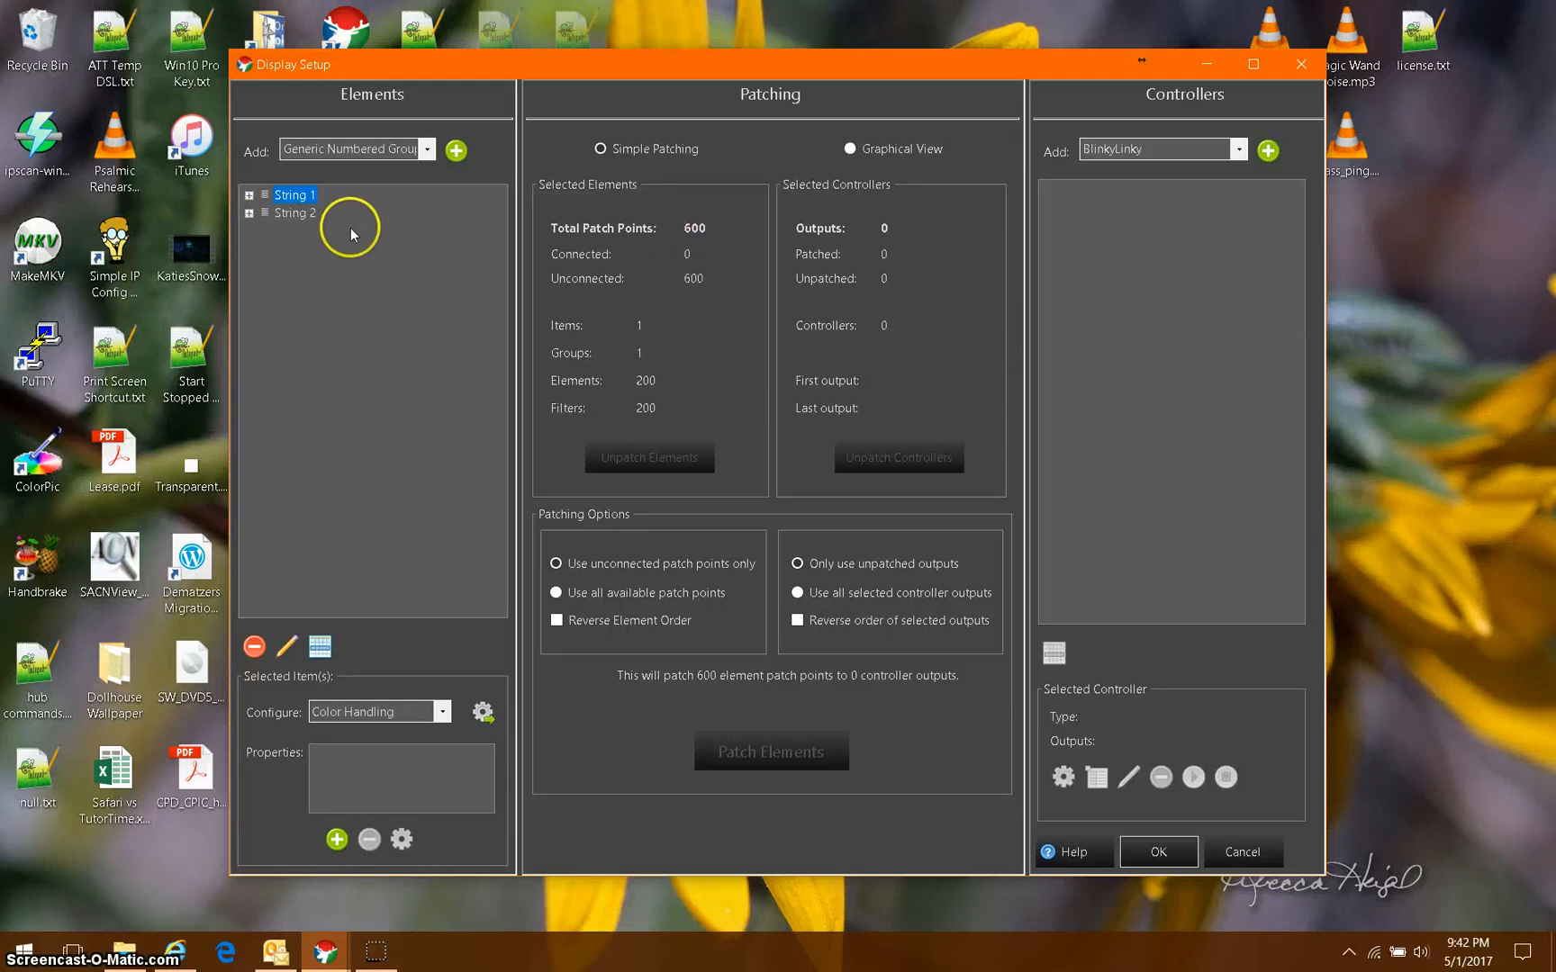
left_click(302, 215, "ctrl")
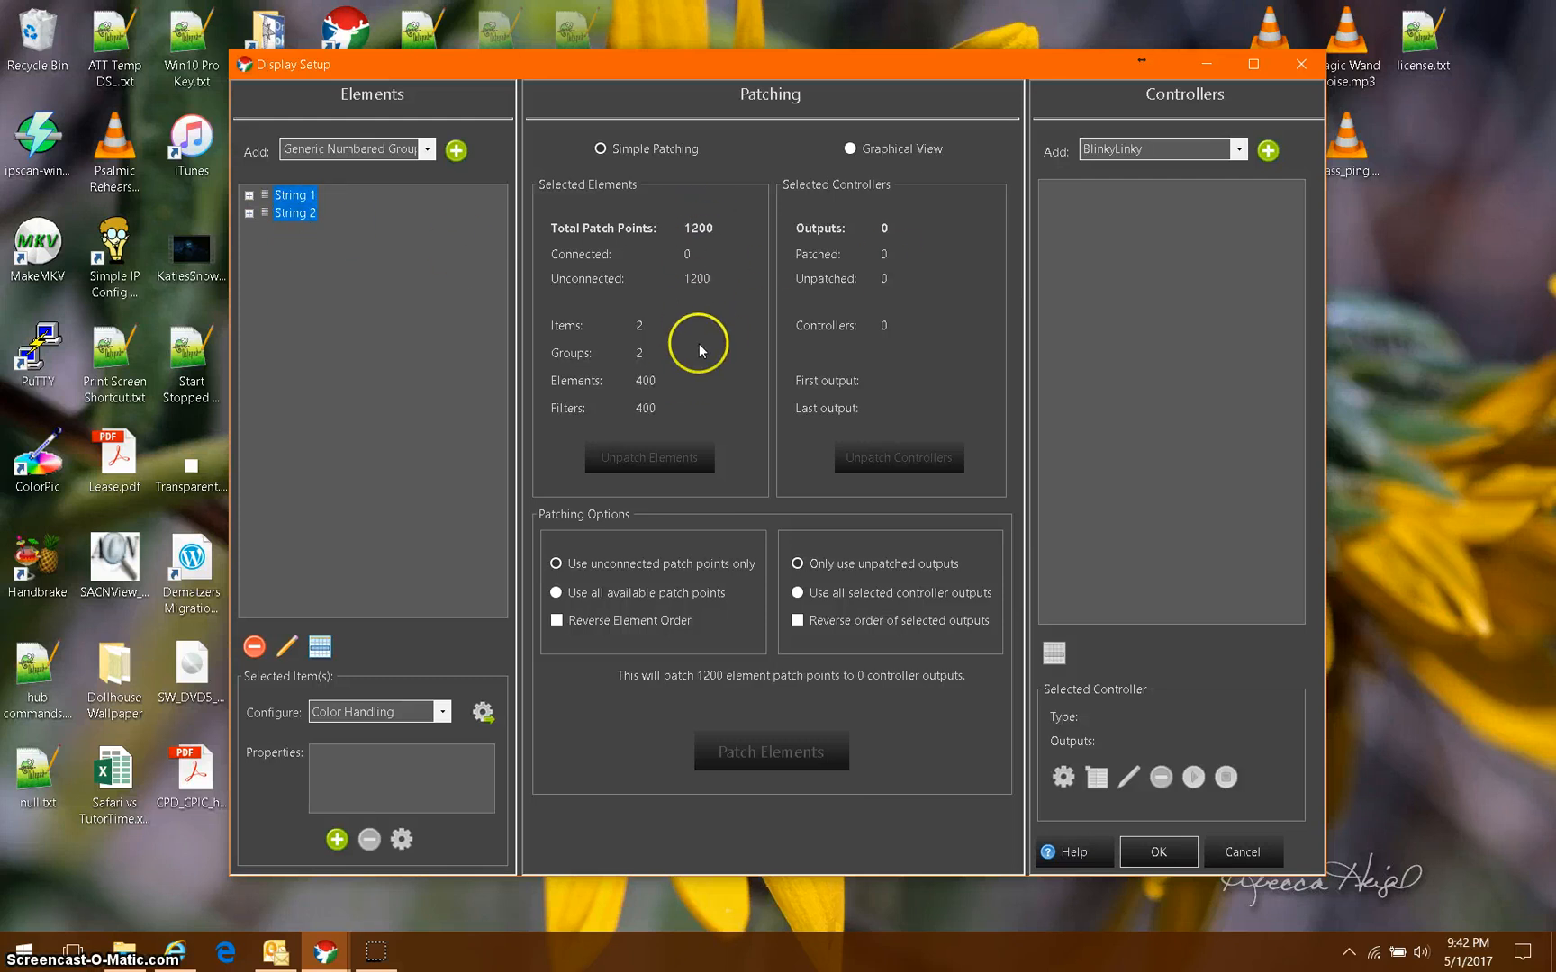
left_click(1239, 149)
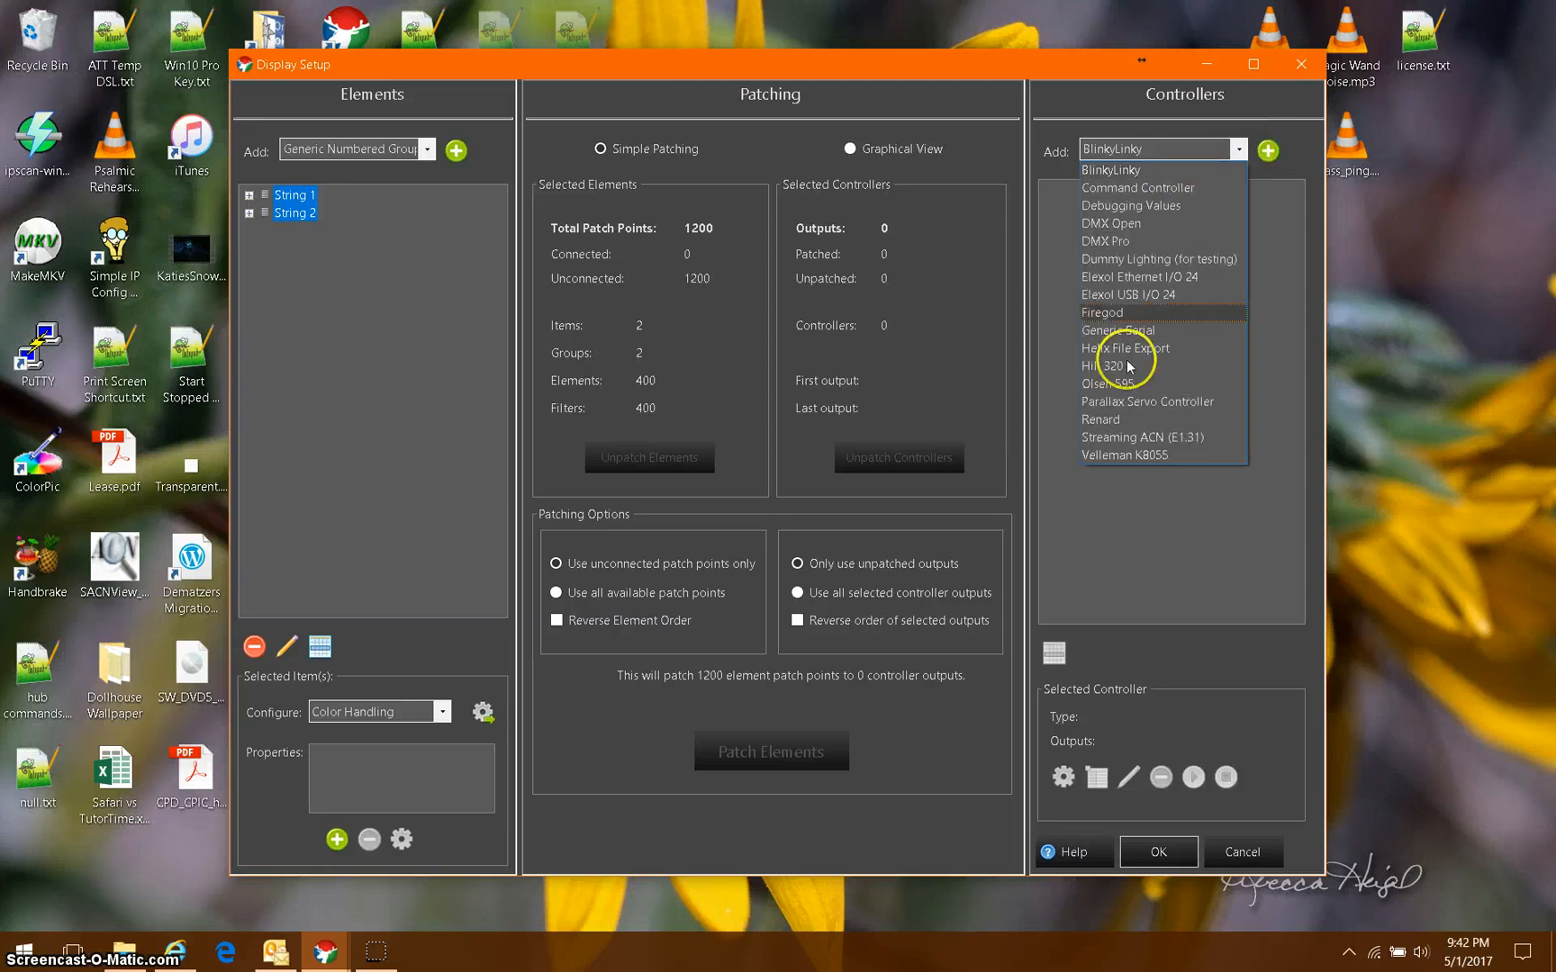
left_click(1146, 435)
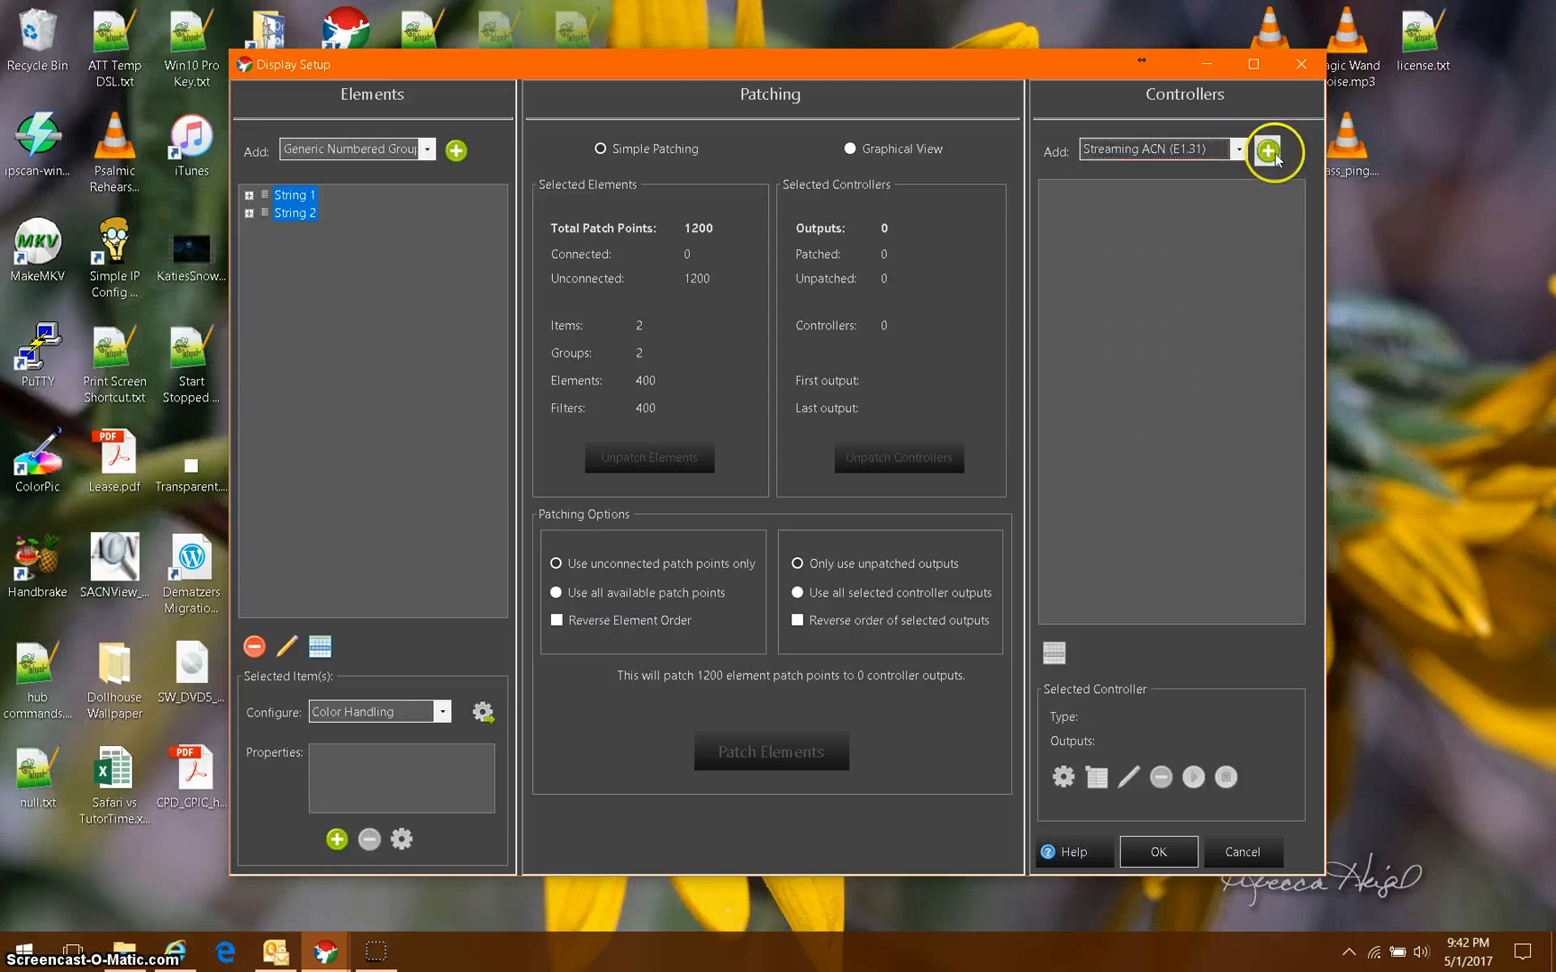
left_click(1268, 150)
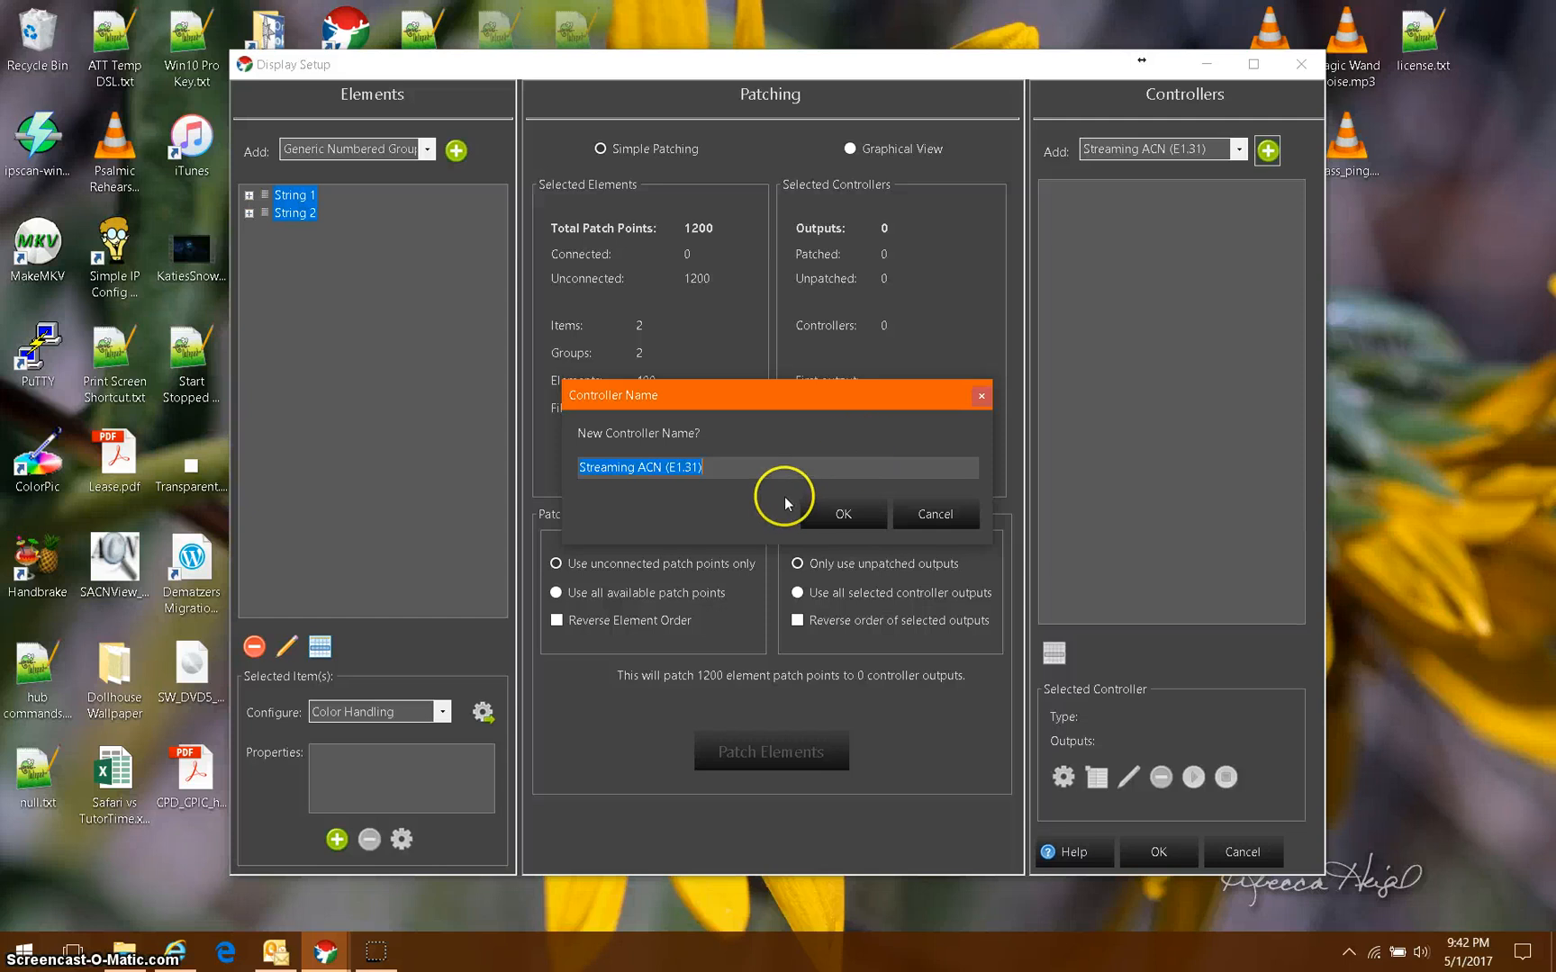
left_click(863, 523)
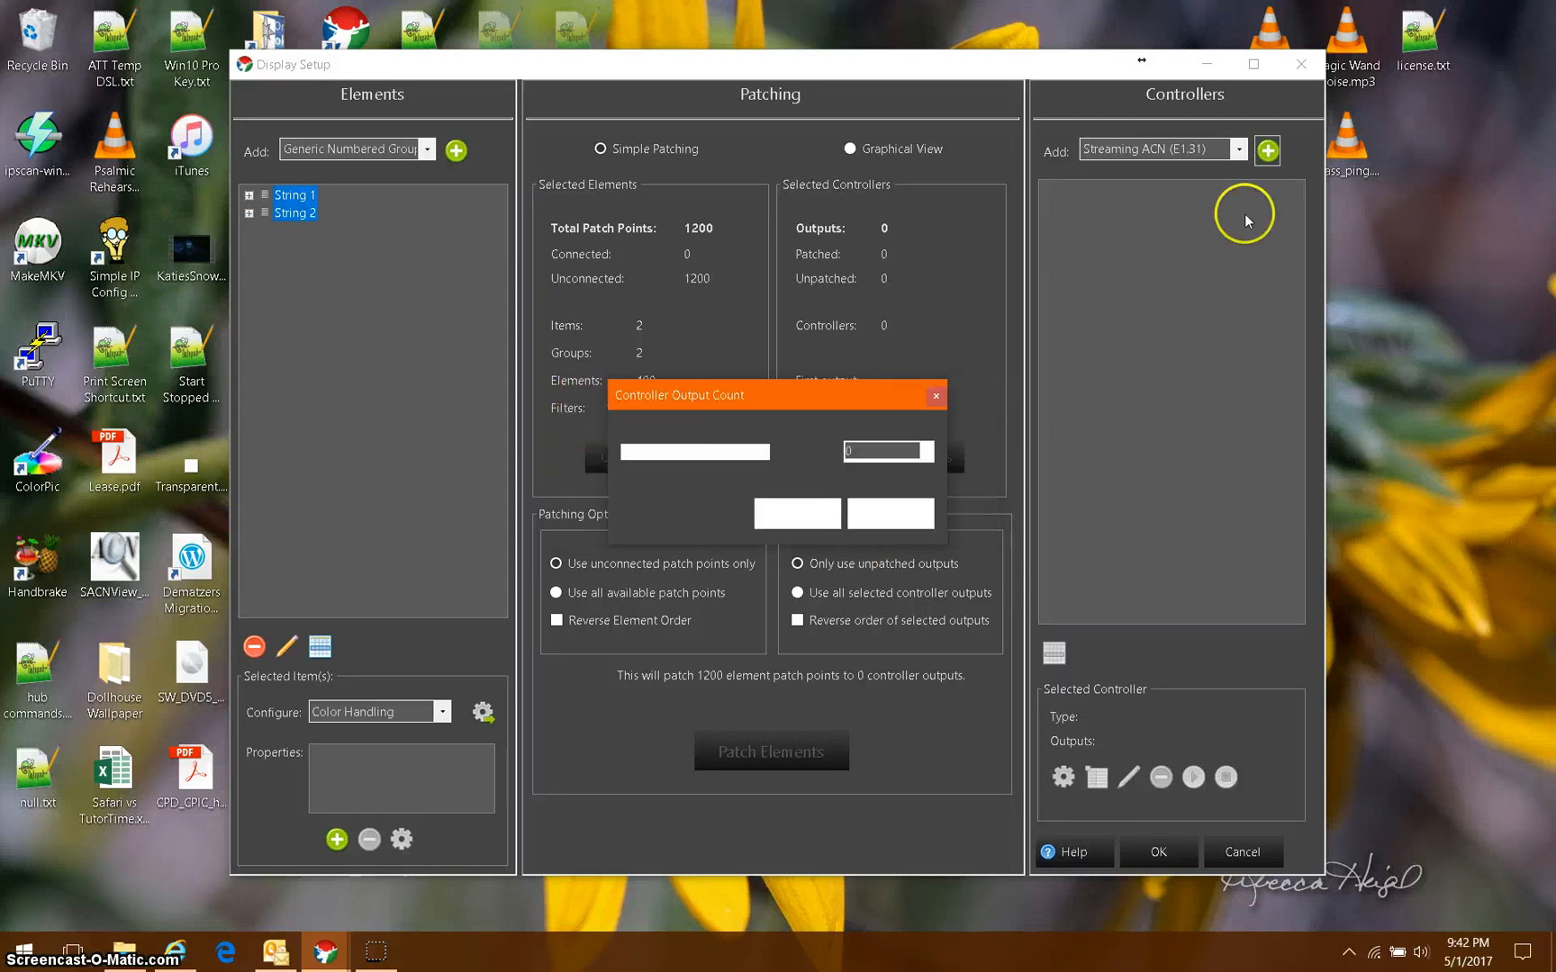
type("1200")
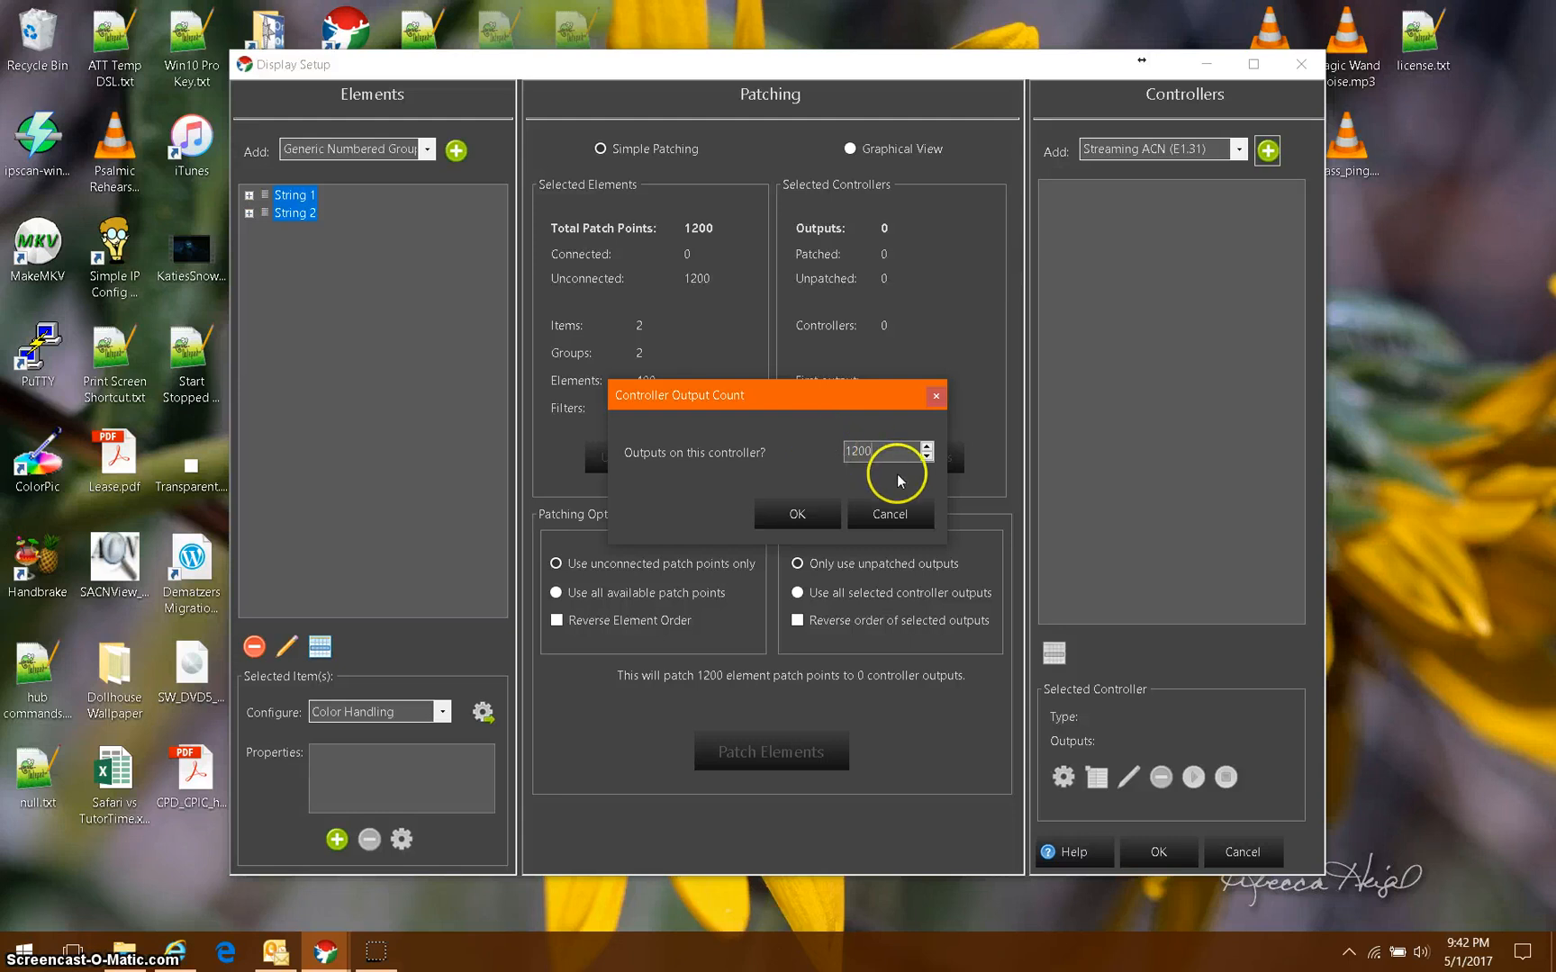
left_click(822, 513)
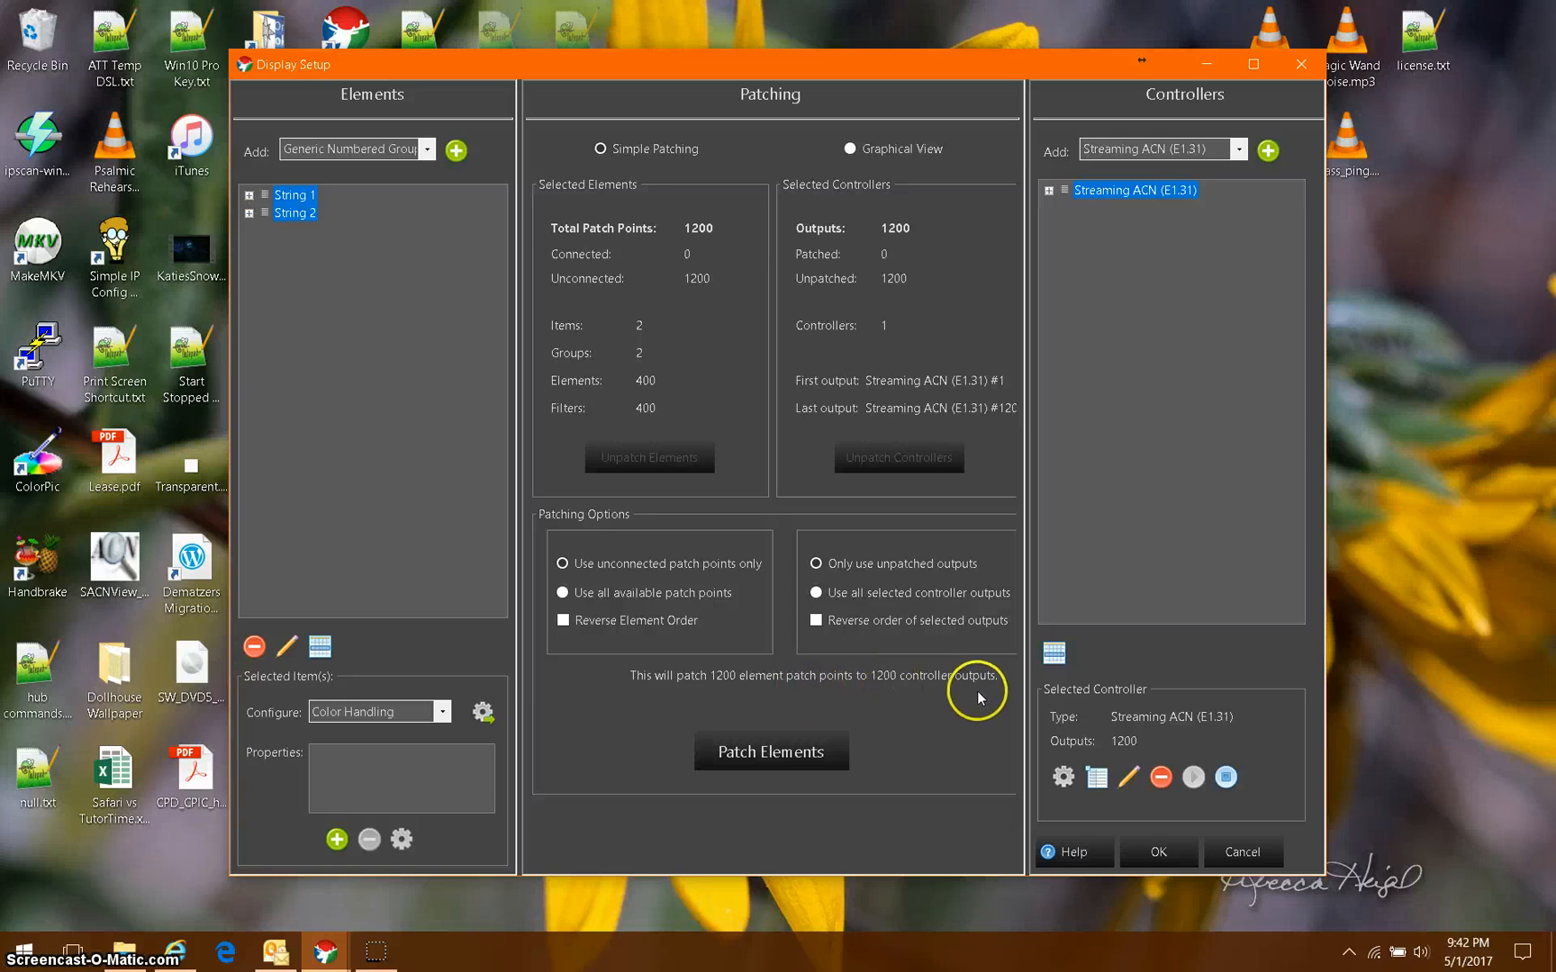
Patch the elements of both strings to the Streaming ACN controller outputs and save the display setup
left_click(775, 760)
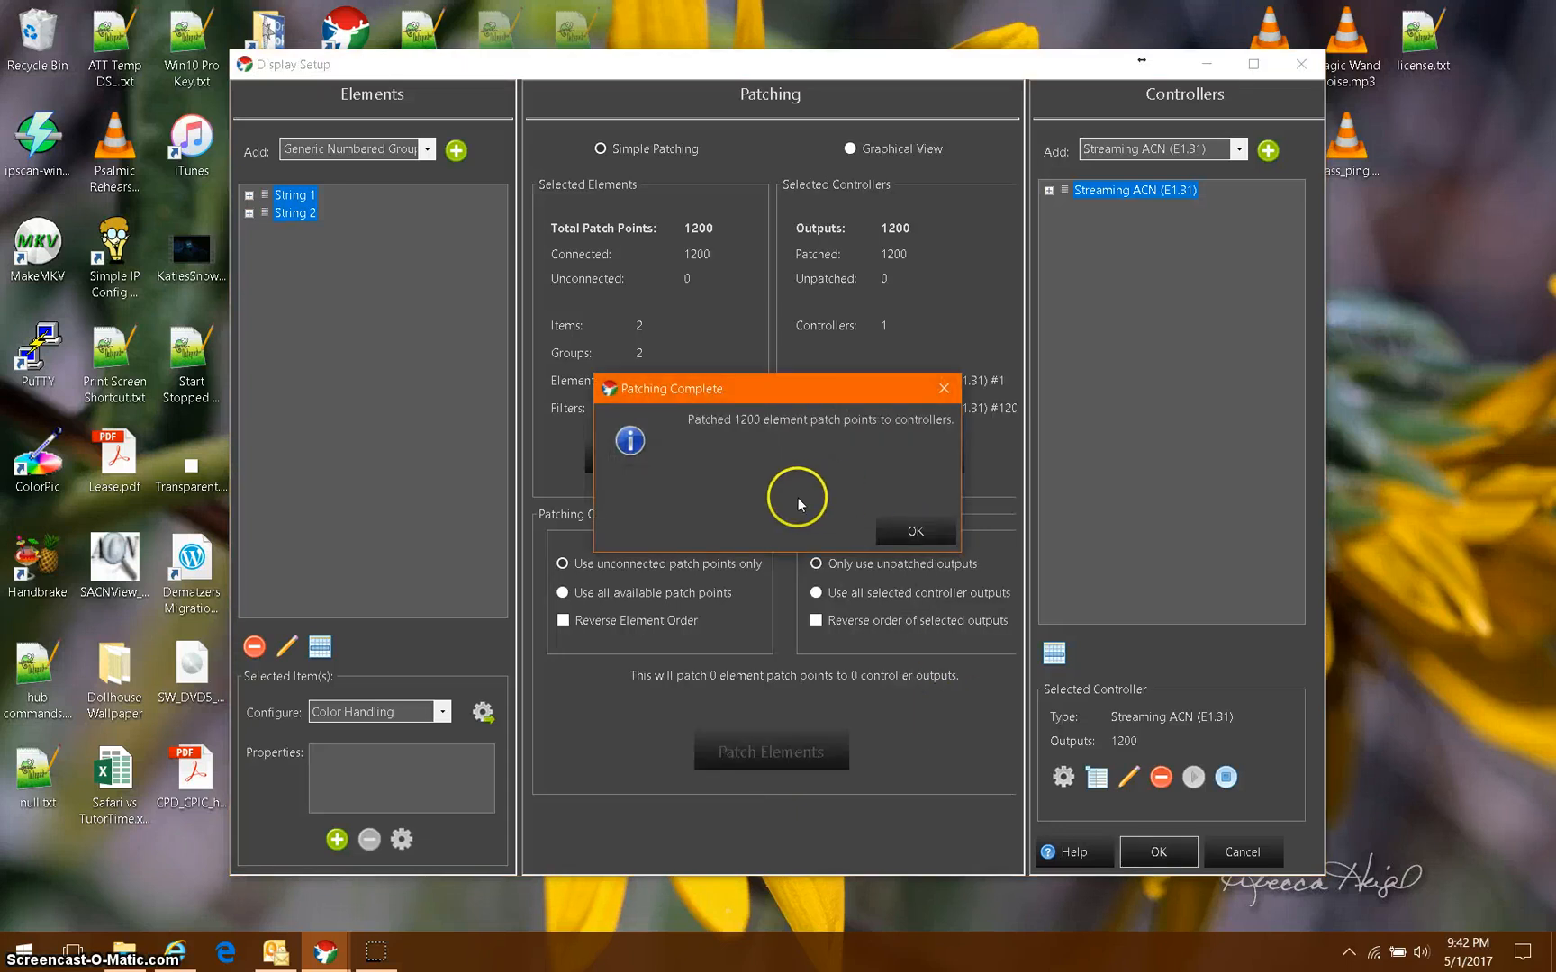
left_click(916, 530)
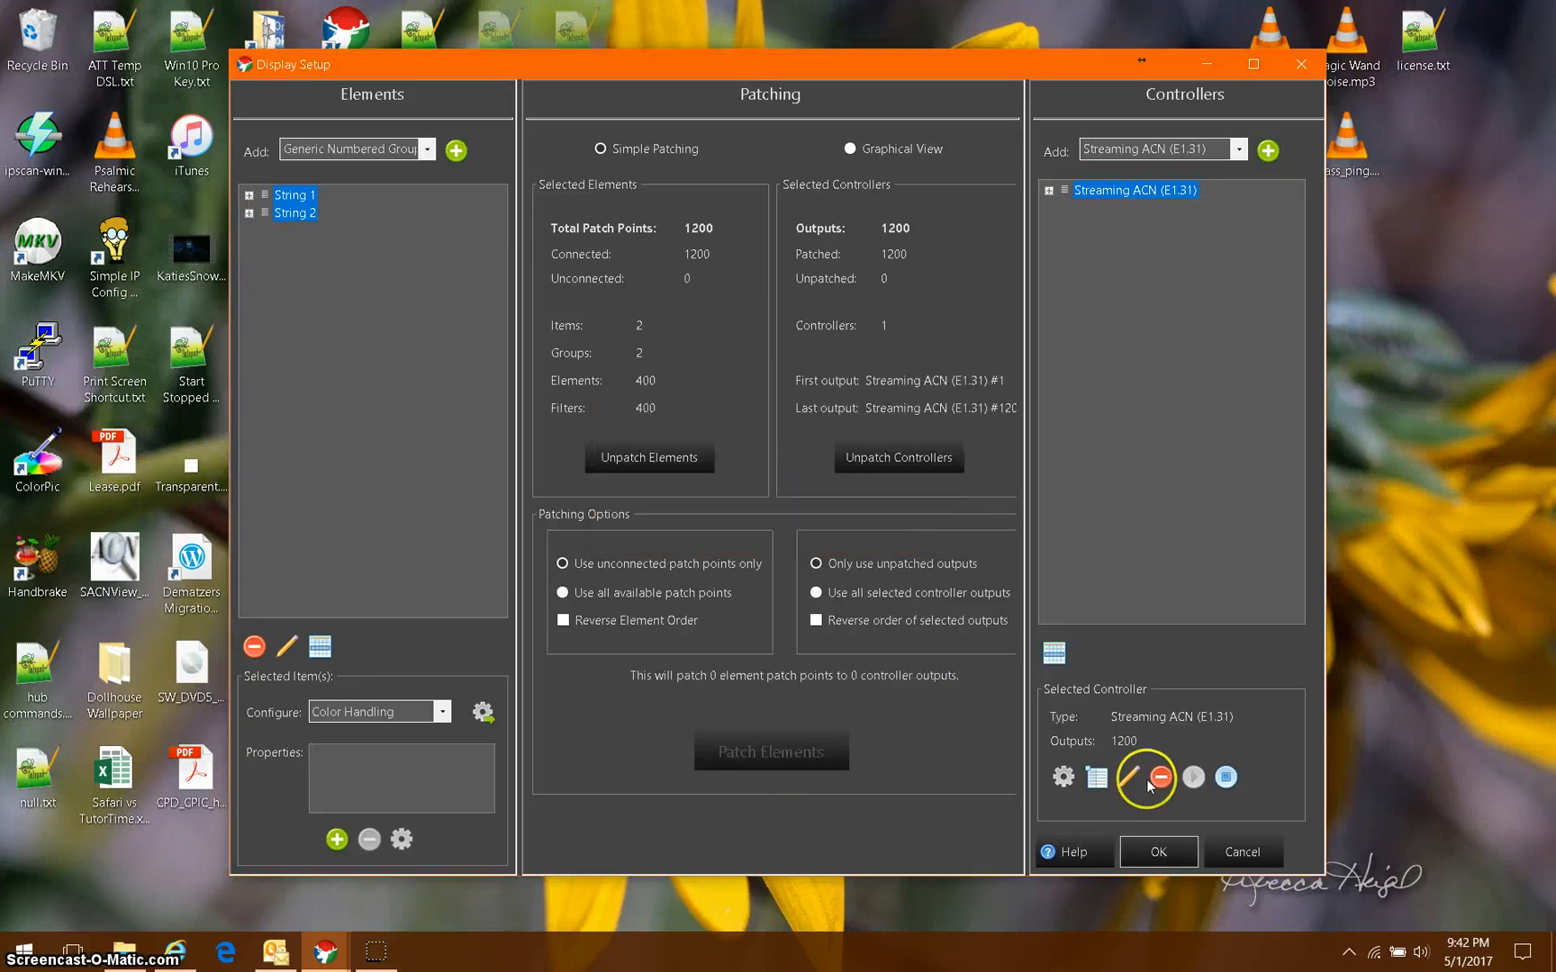
left_click(1154, 853)
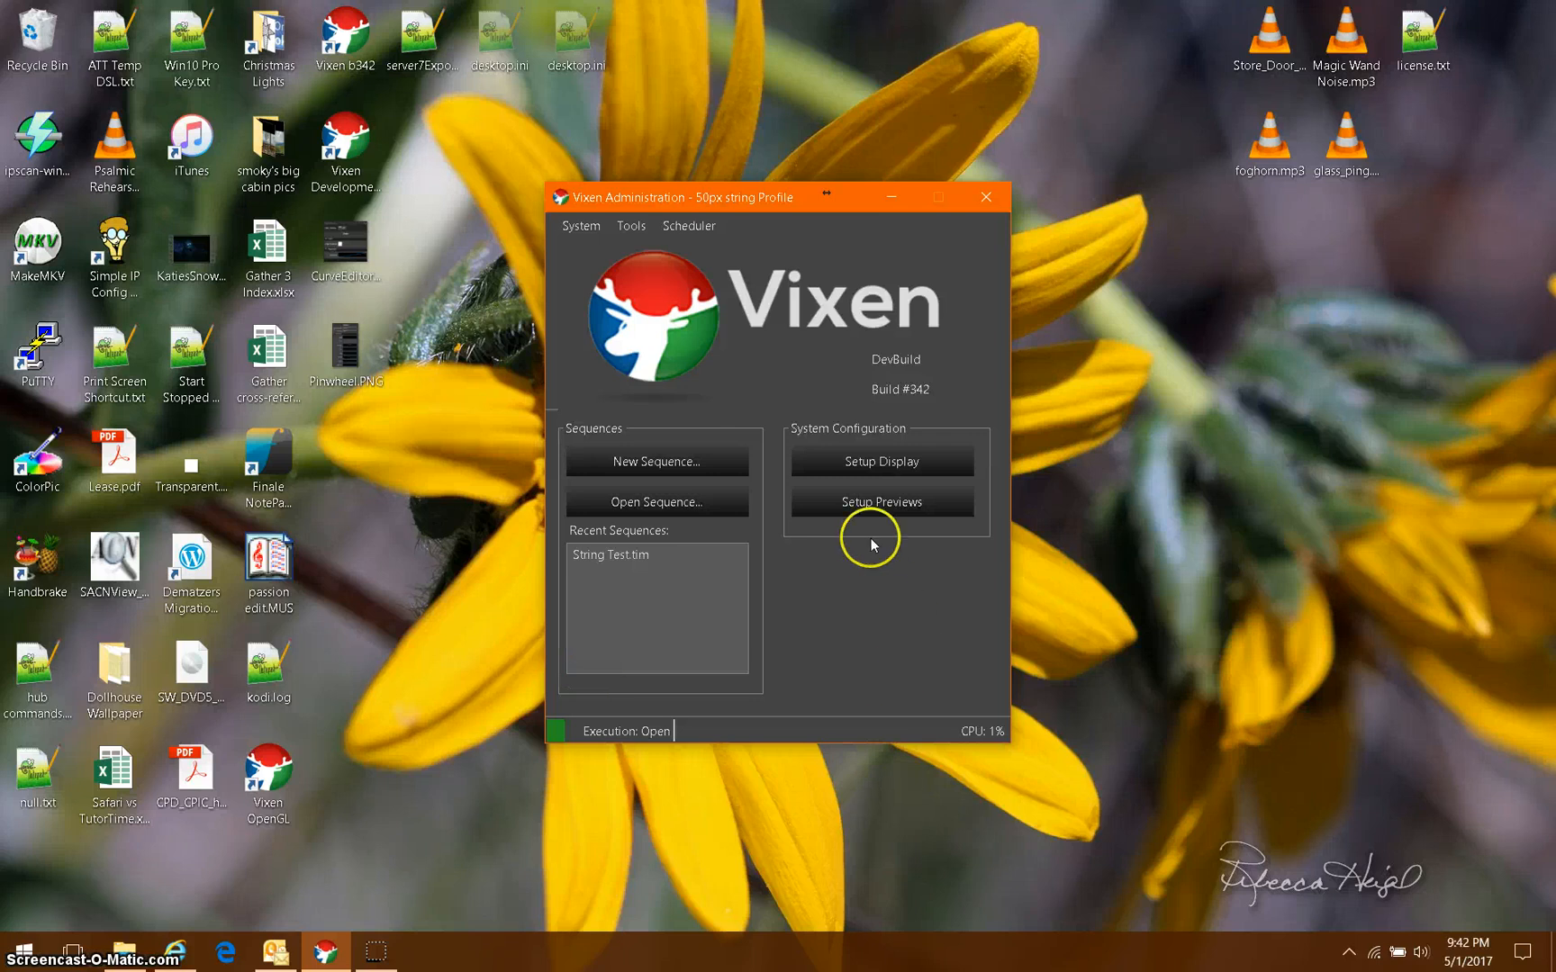
Add a new Vixen Display Preview under its default name and open its configuration
left_click(870, 508)
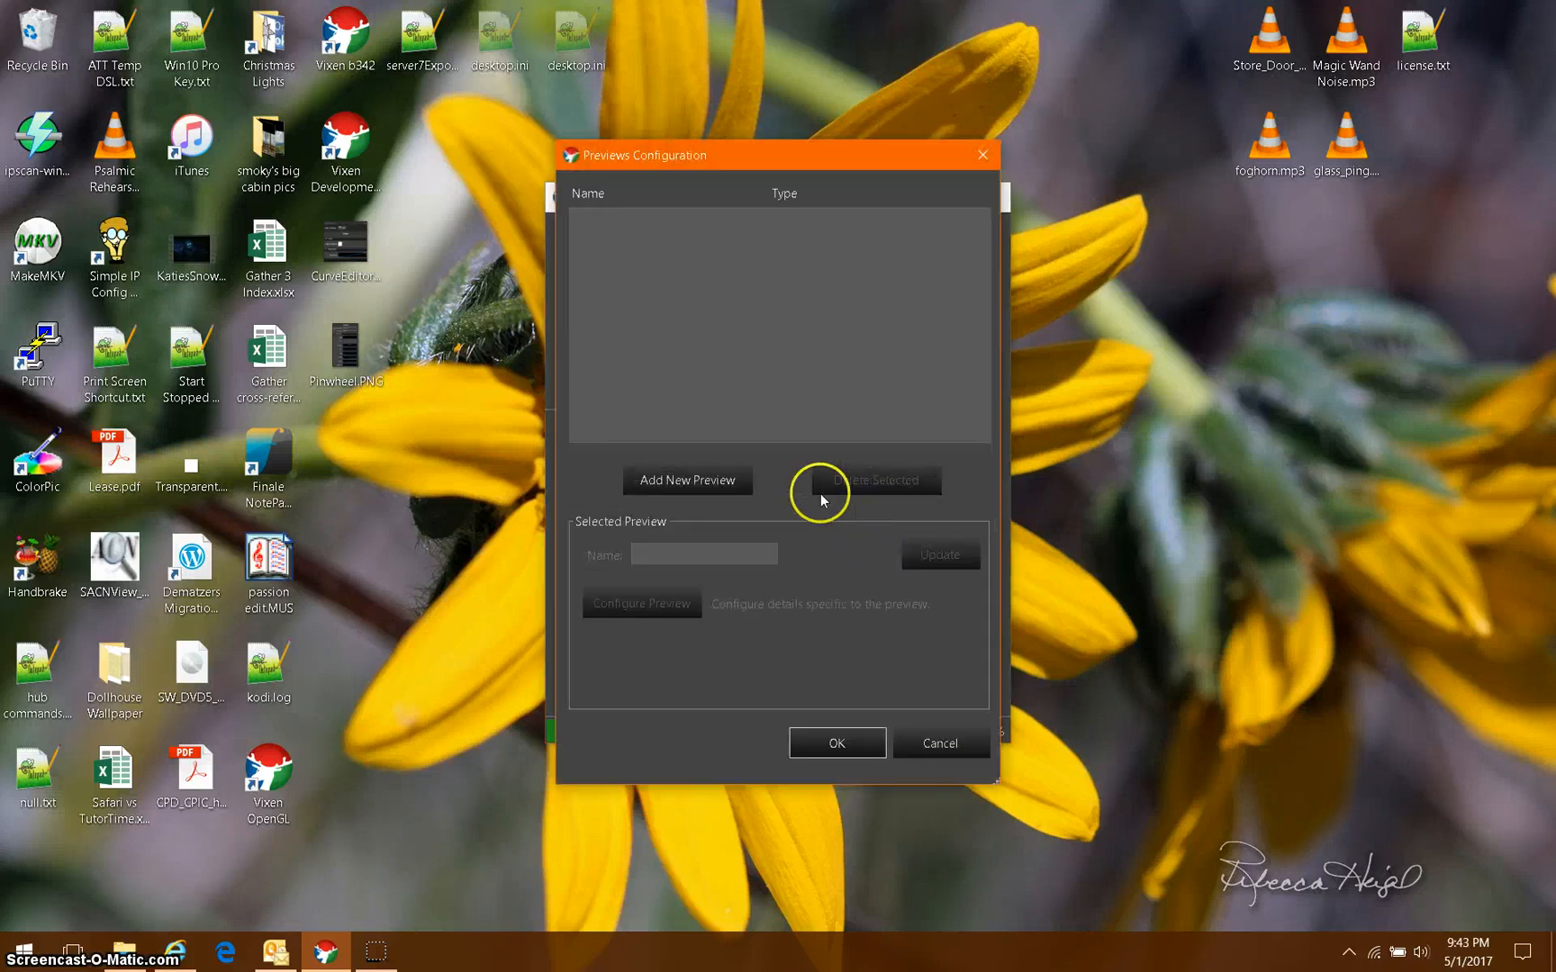
left_click(700, 481)
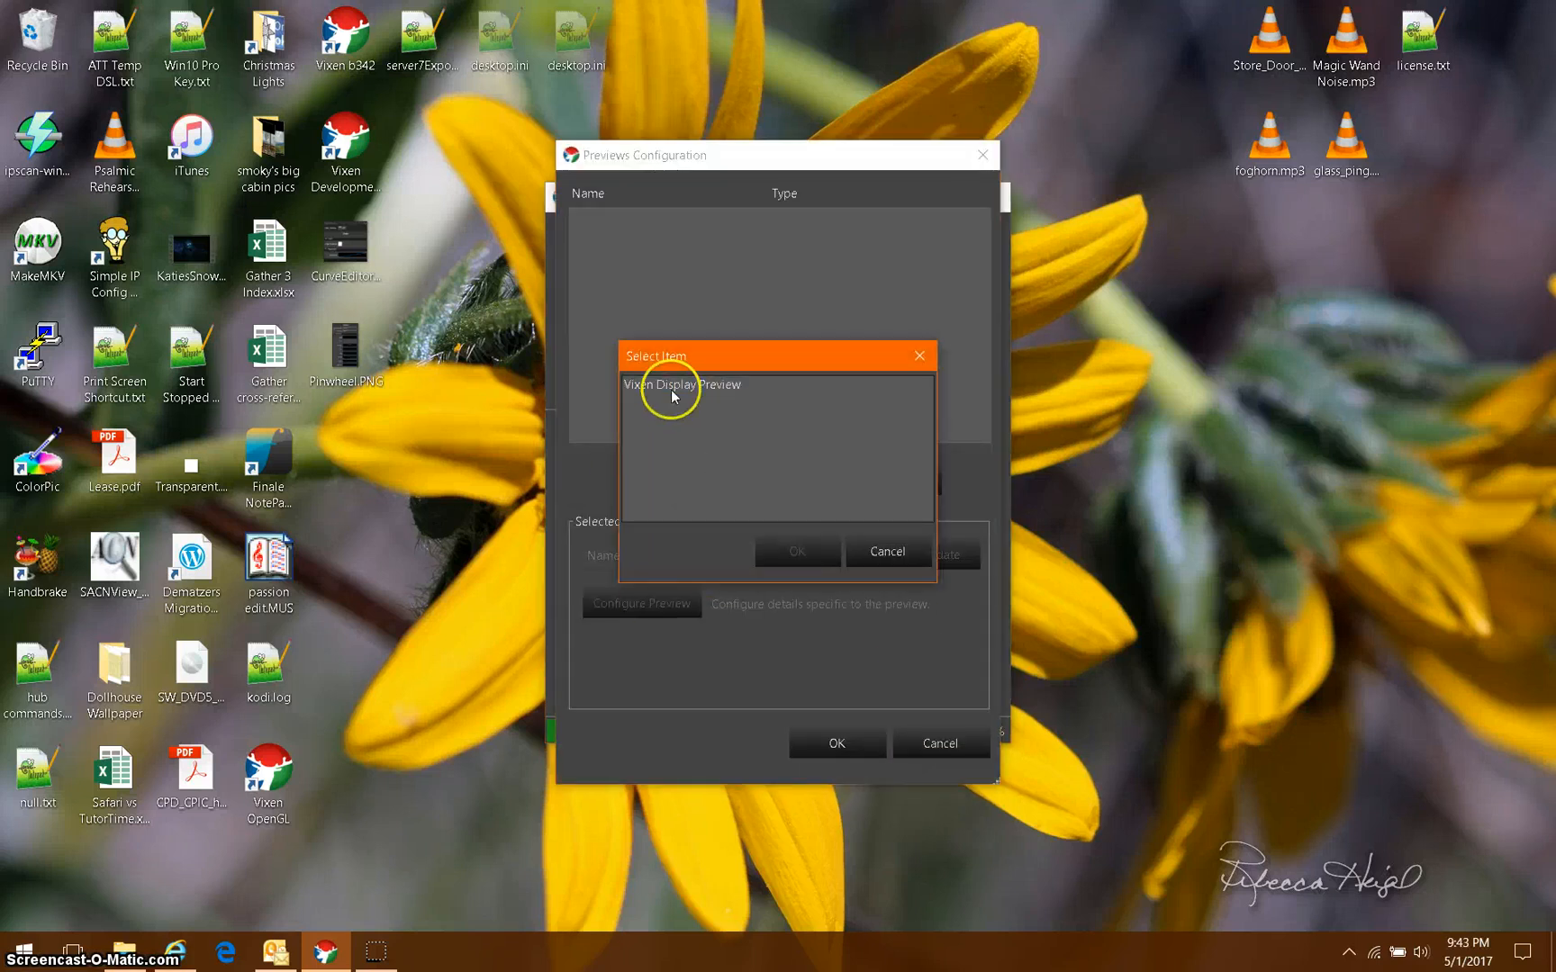
left_click(800, 551)
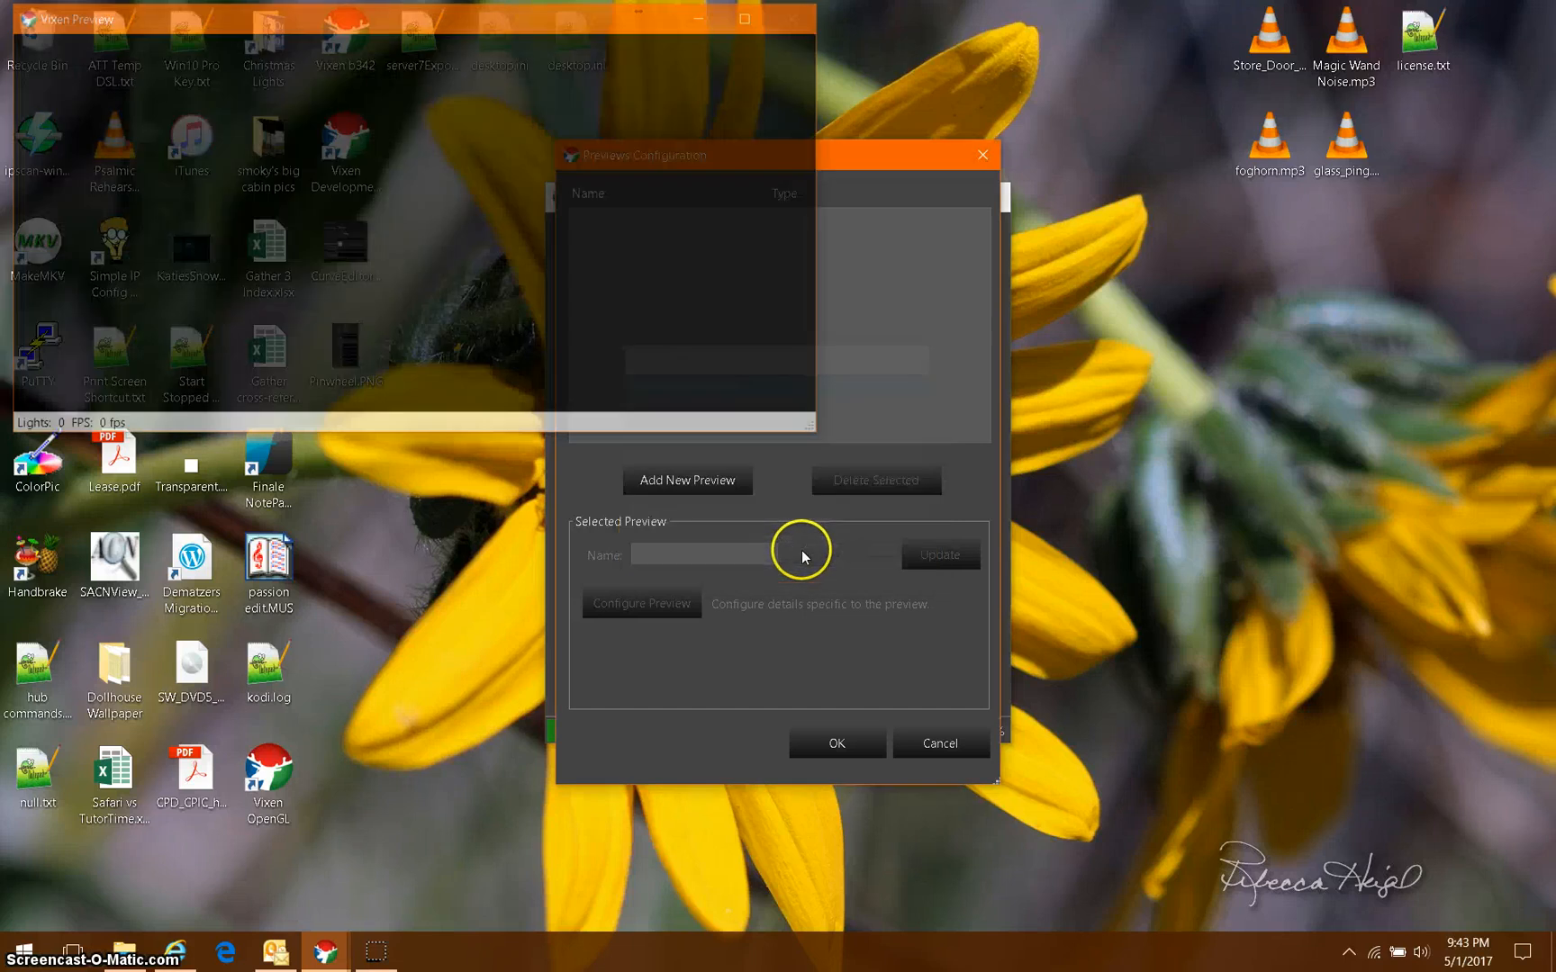
left_click(884, 594)
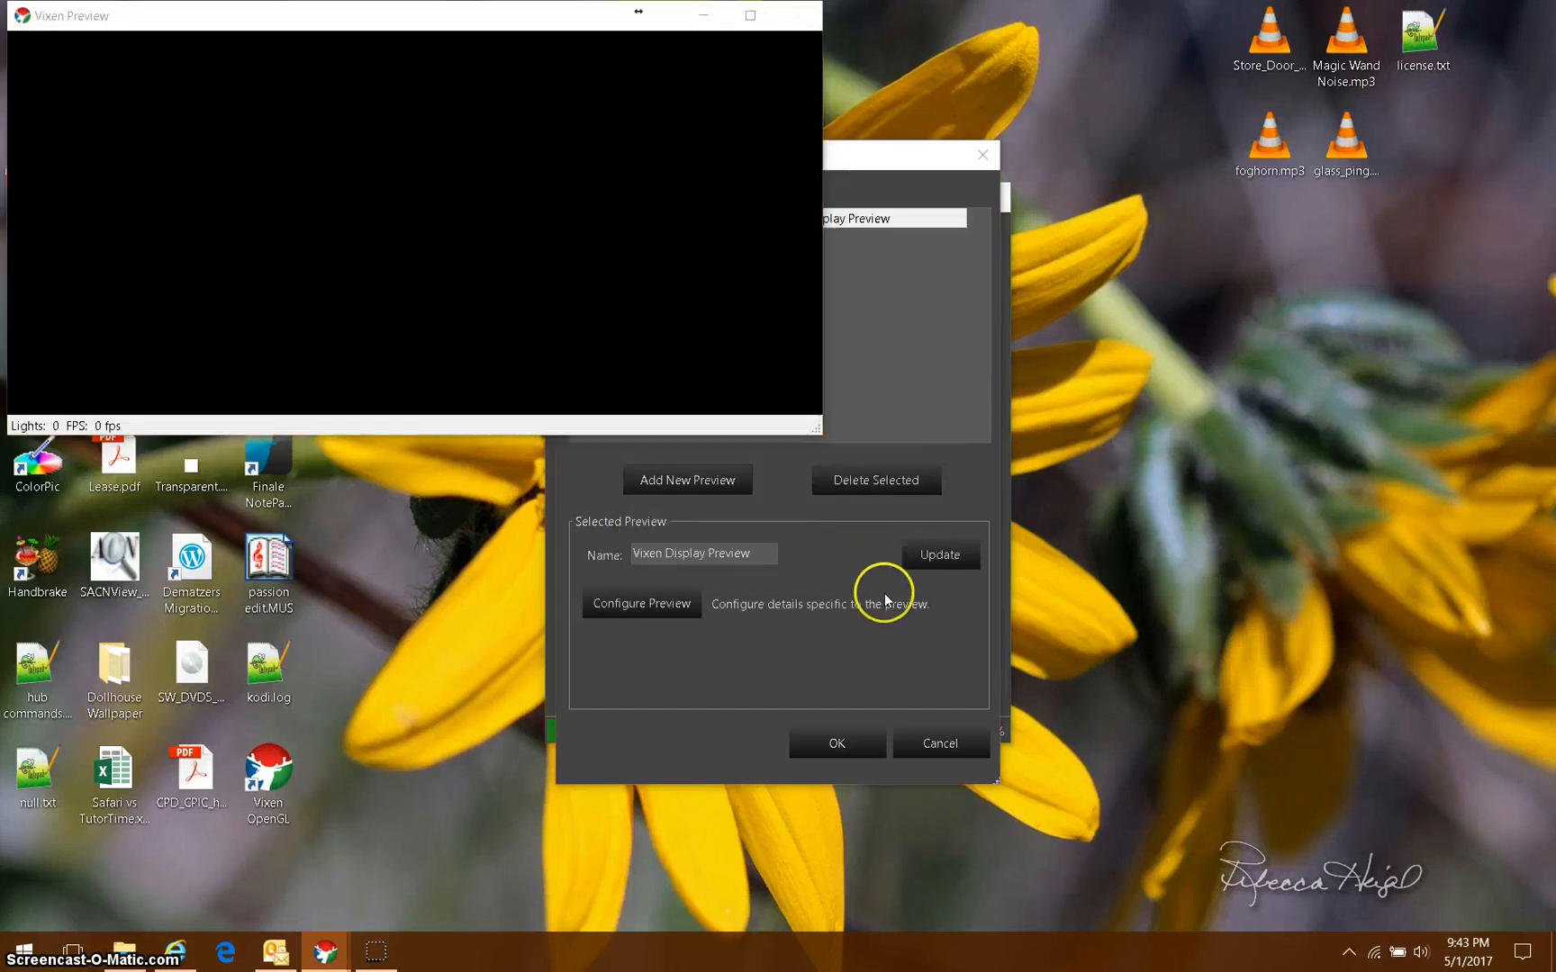
left_click(722, 228)
left_click(720, 229)
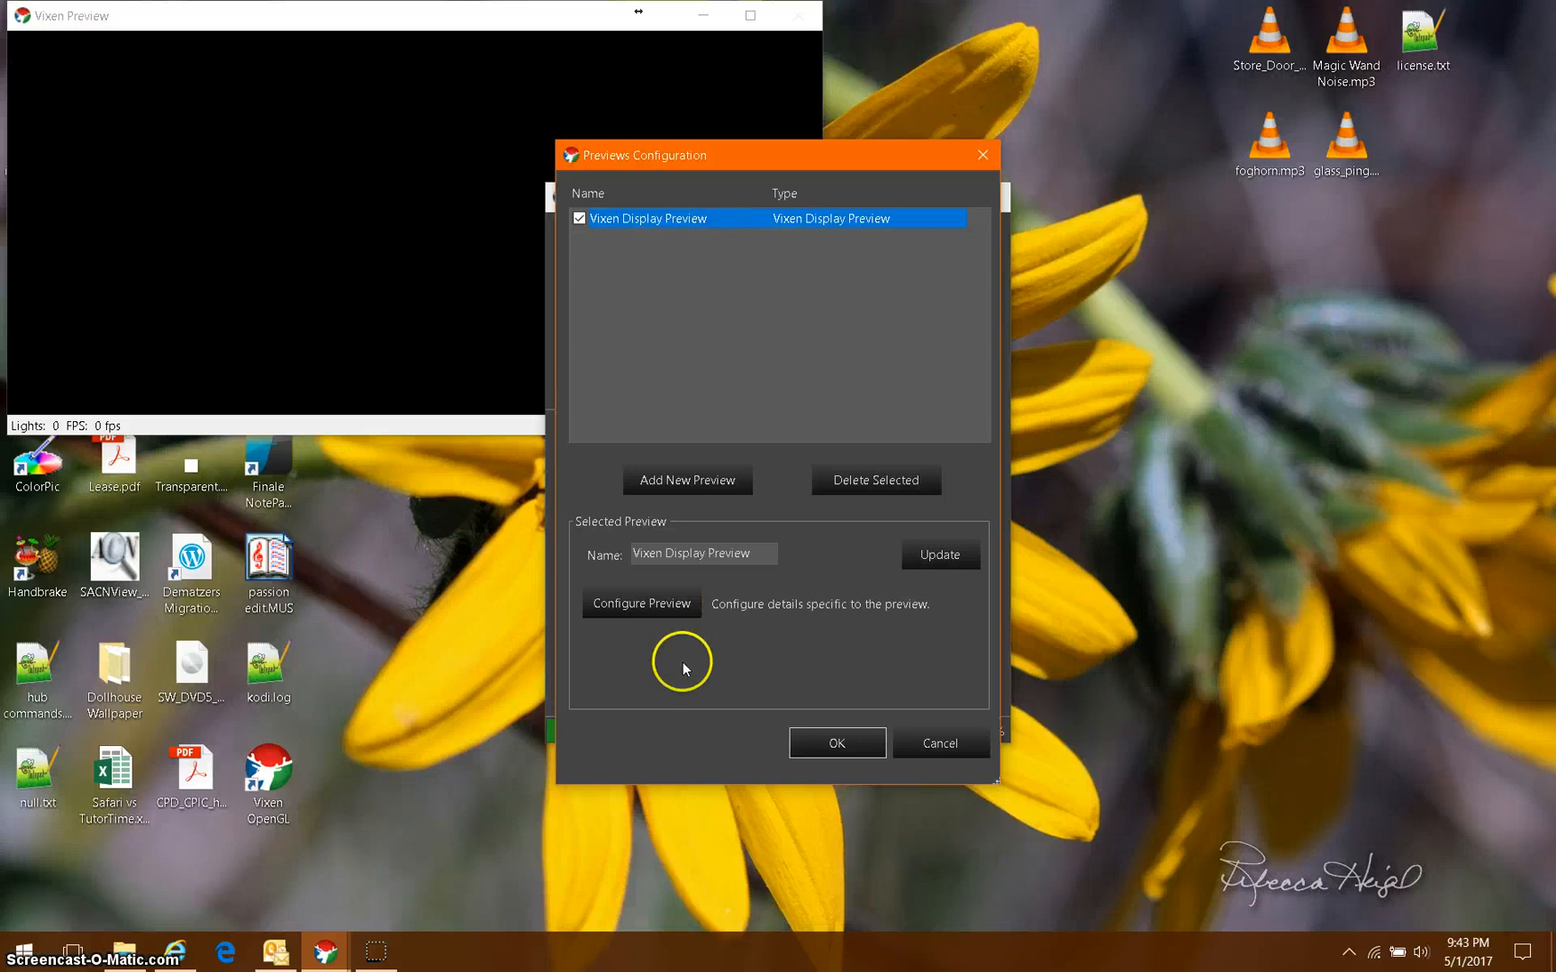
left_click(666, 603)
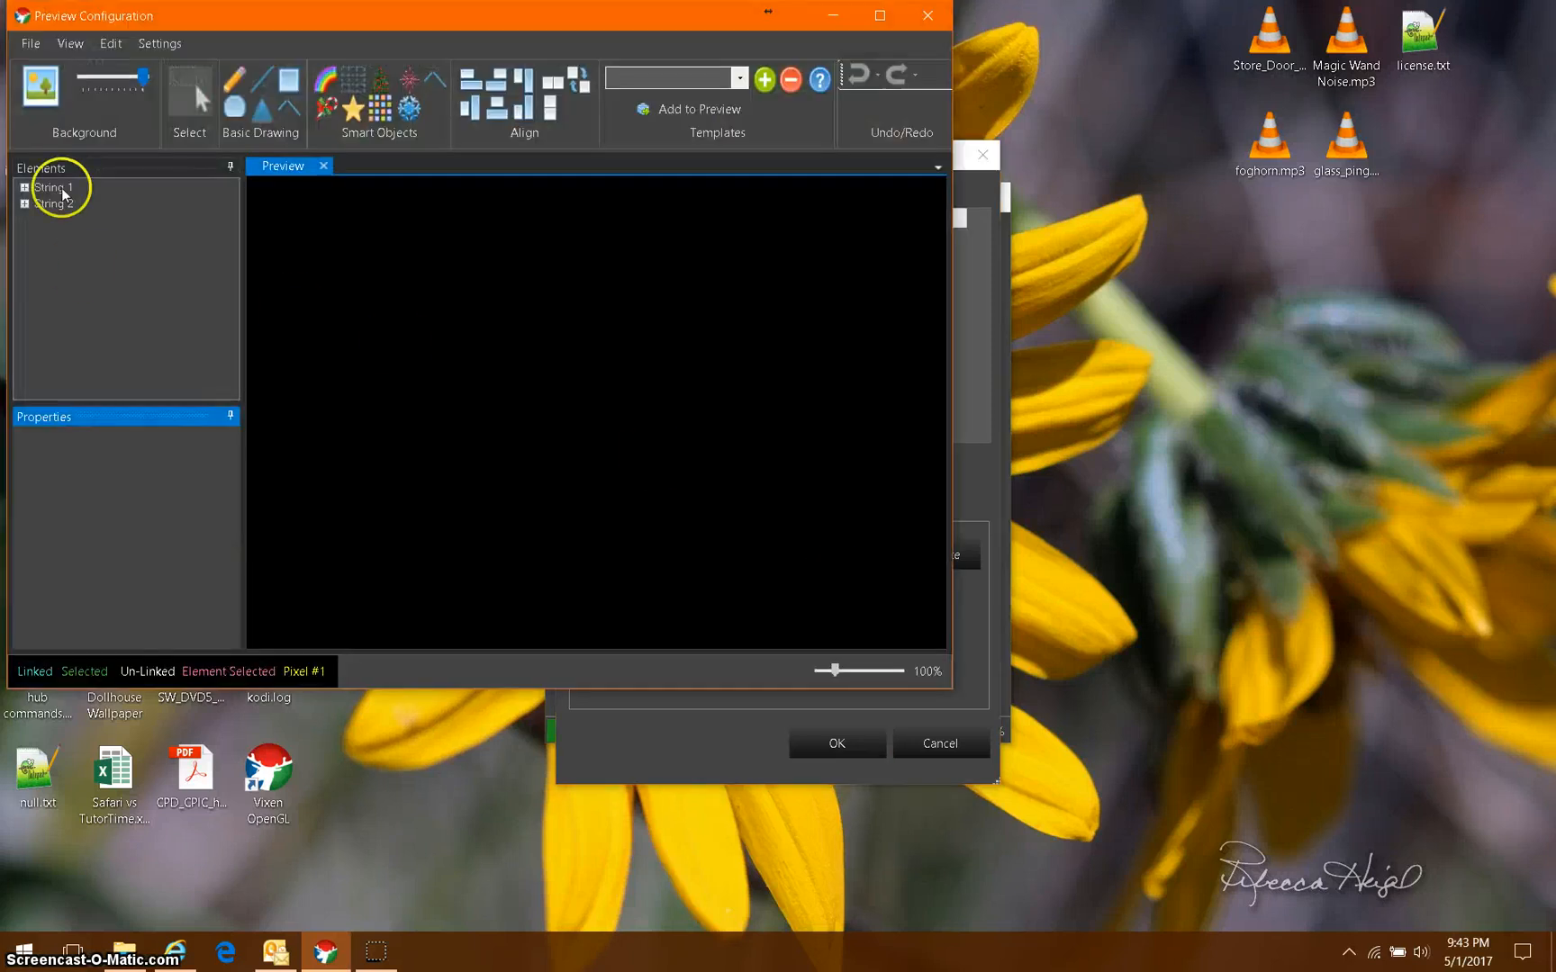
Draw a horizontal line linked to String 1 near the top of the preview and another linked to String 2 below it
left_click(63, 189)
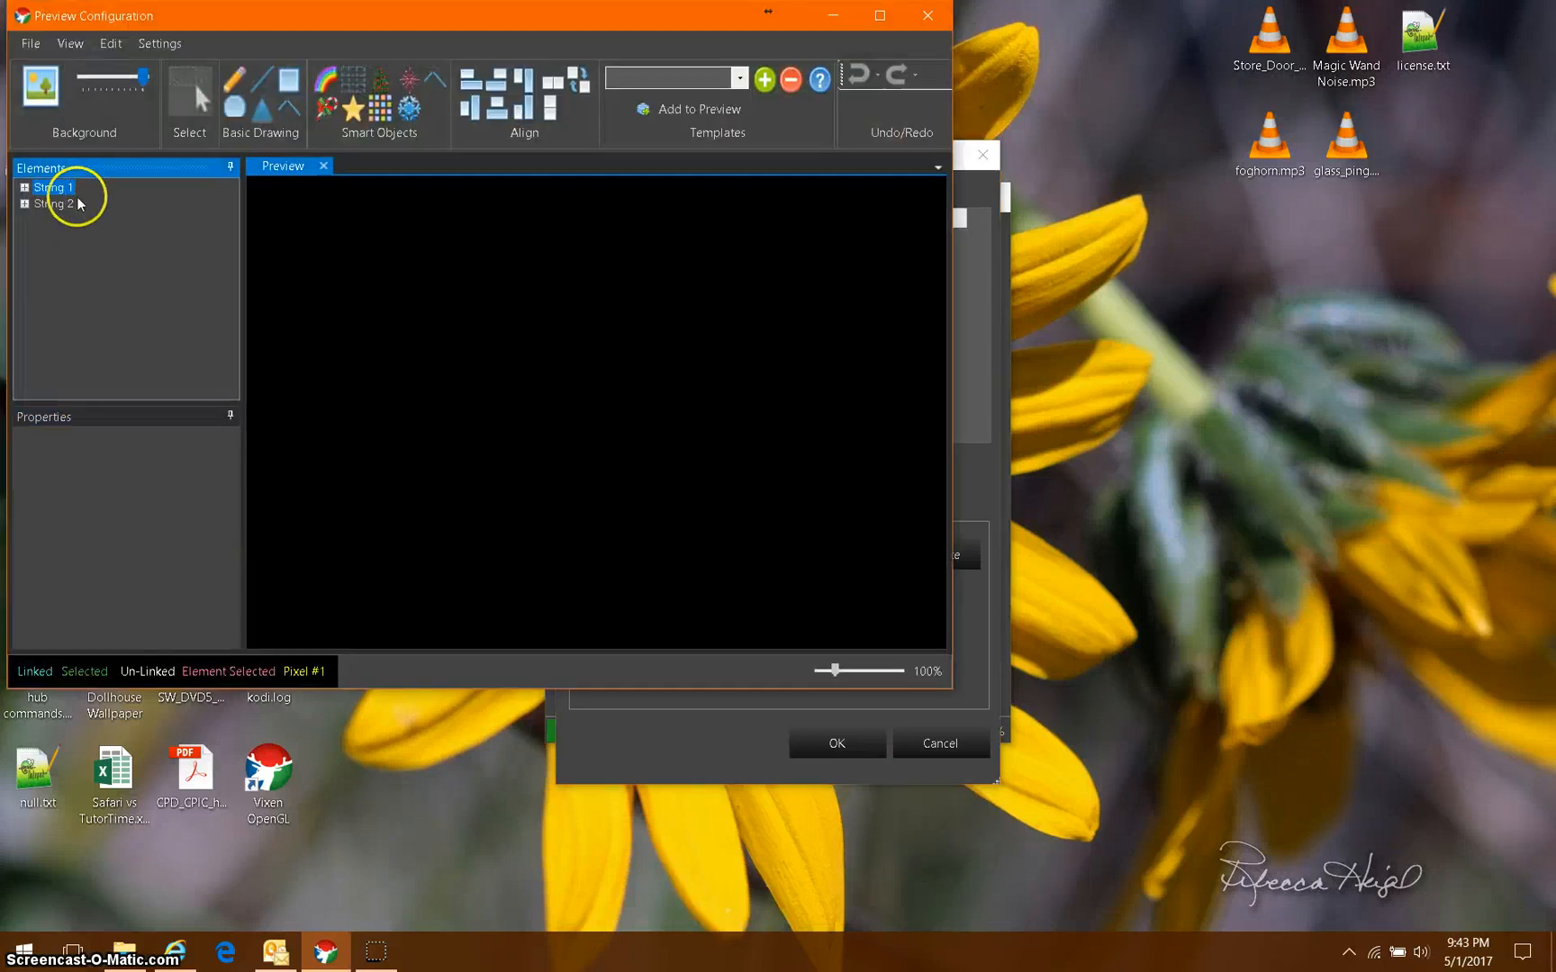
left_click(264, 87)
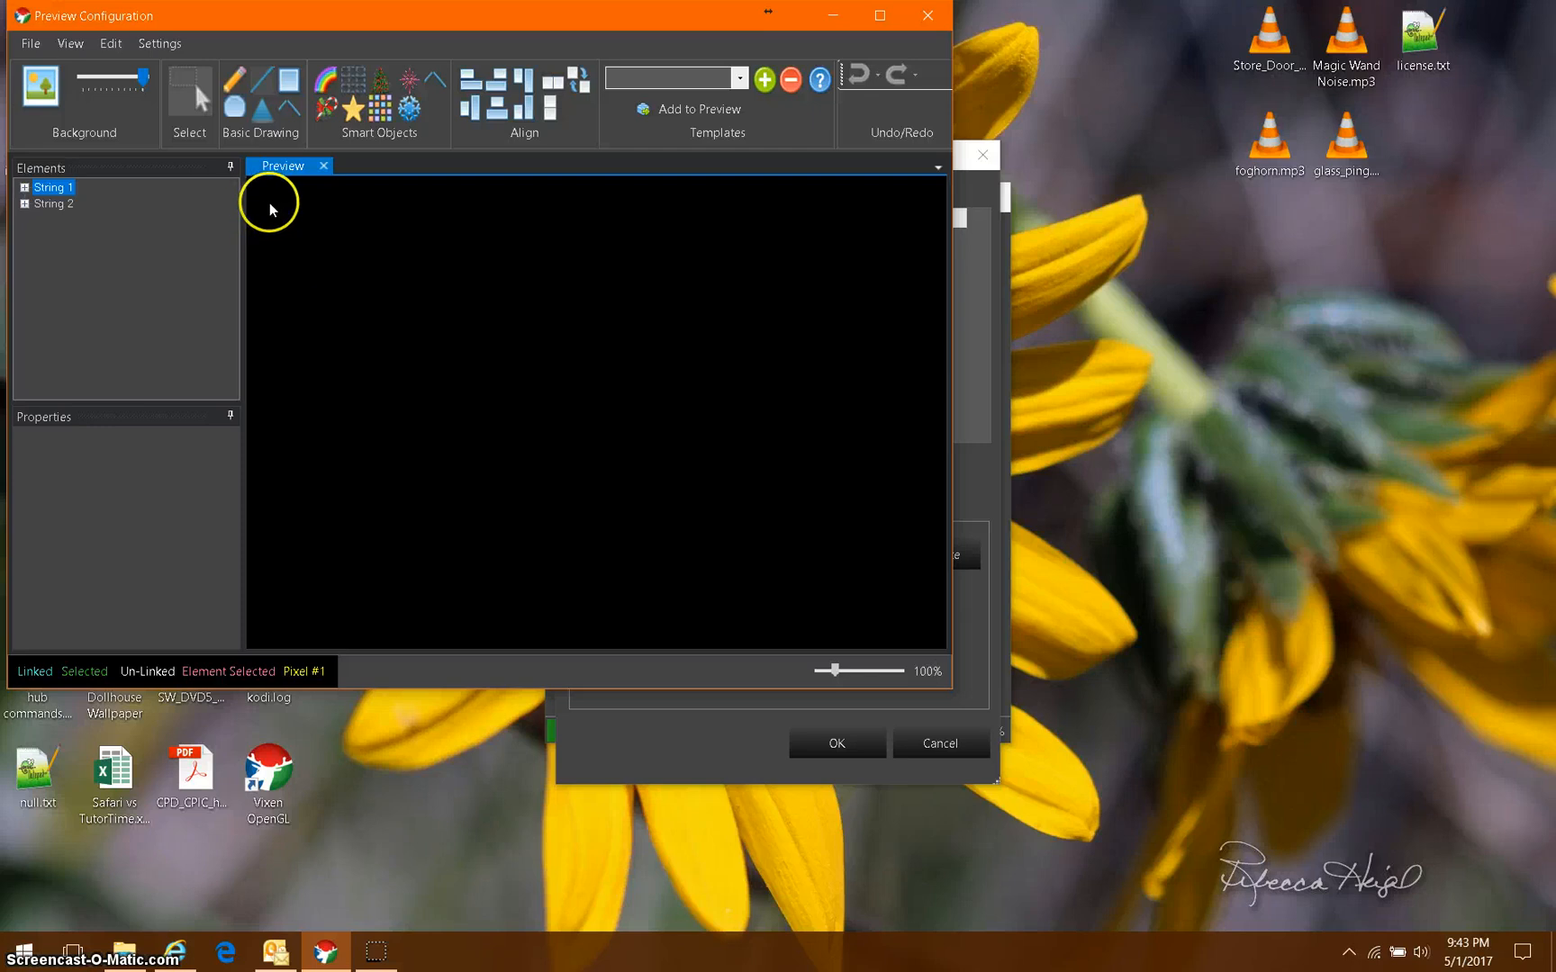
left_click_drag(269, 203, 567, 205)
left_click(68, 205)
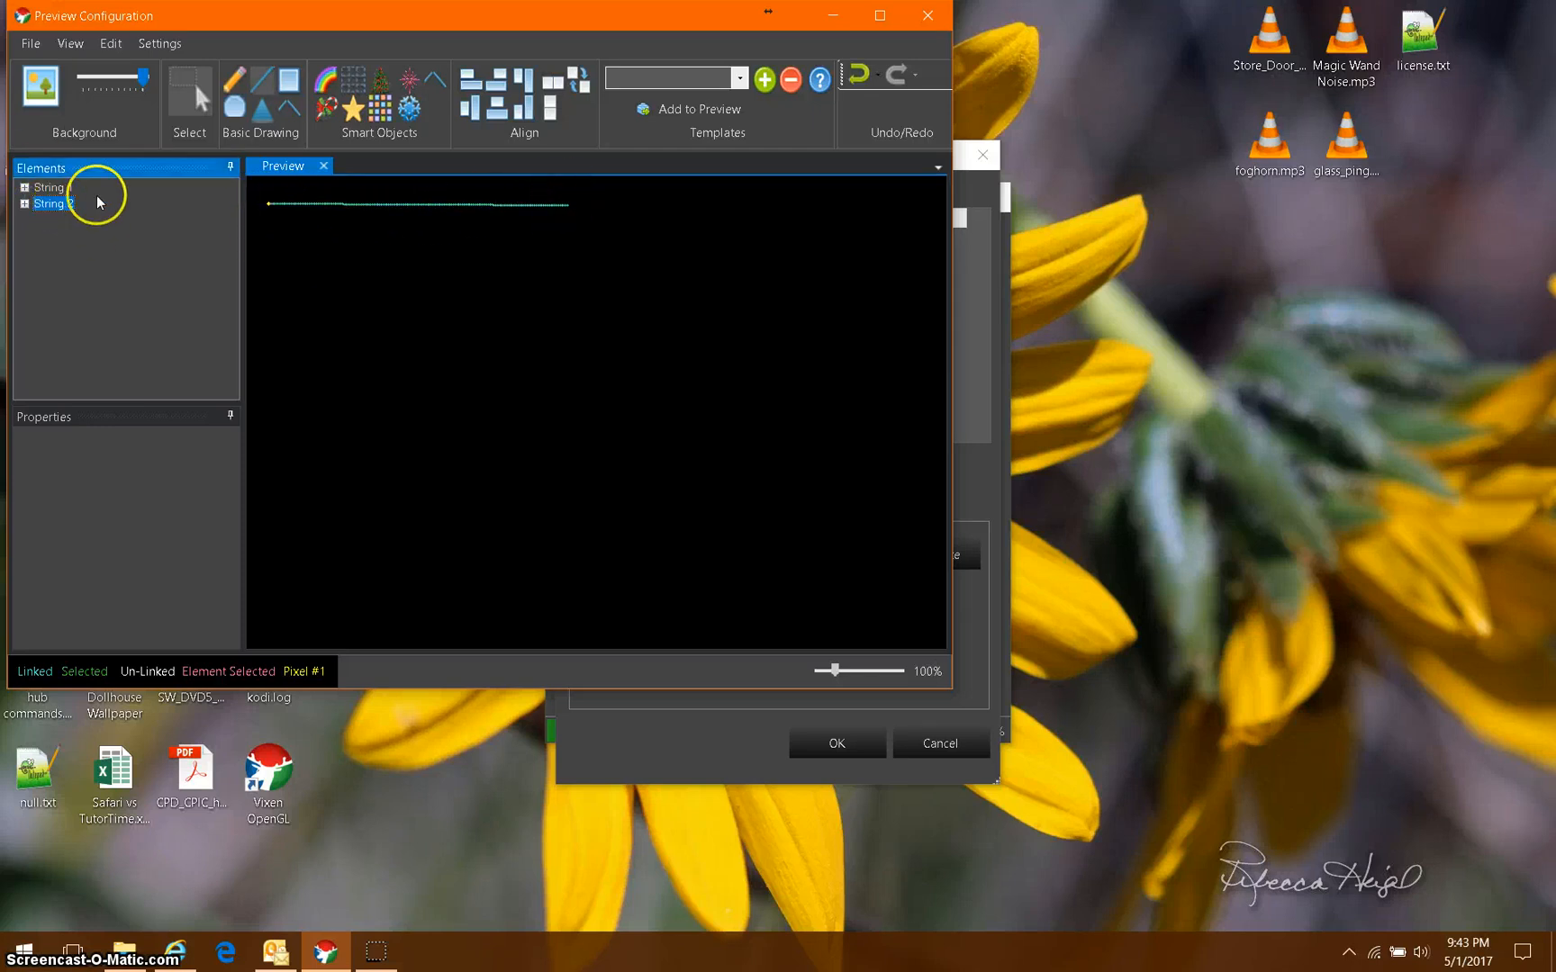
left_click(264, 84)
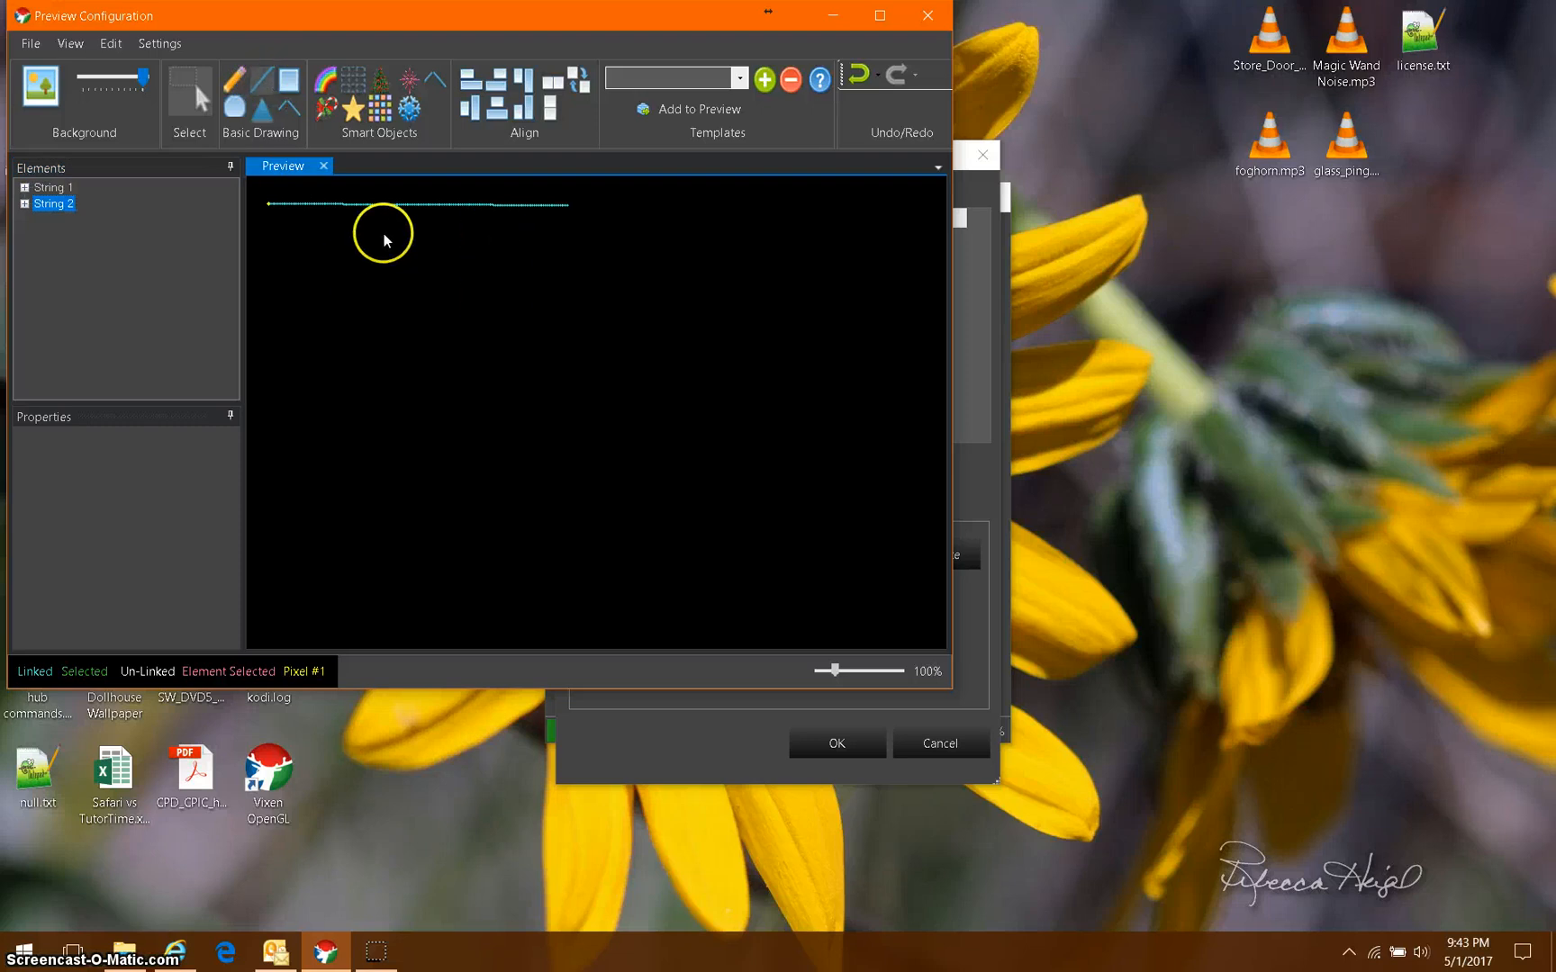
left_click_drag(367, 264, 728, 266)
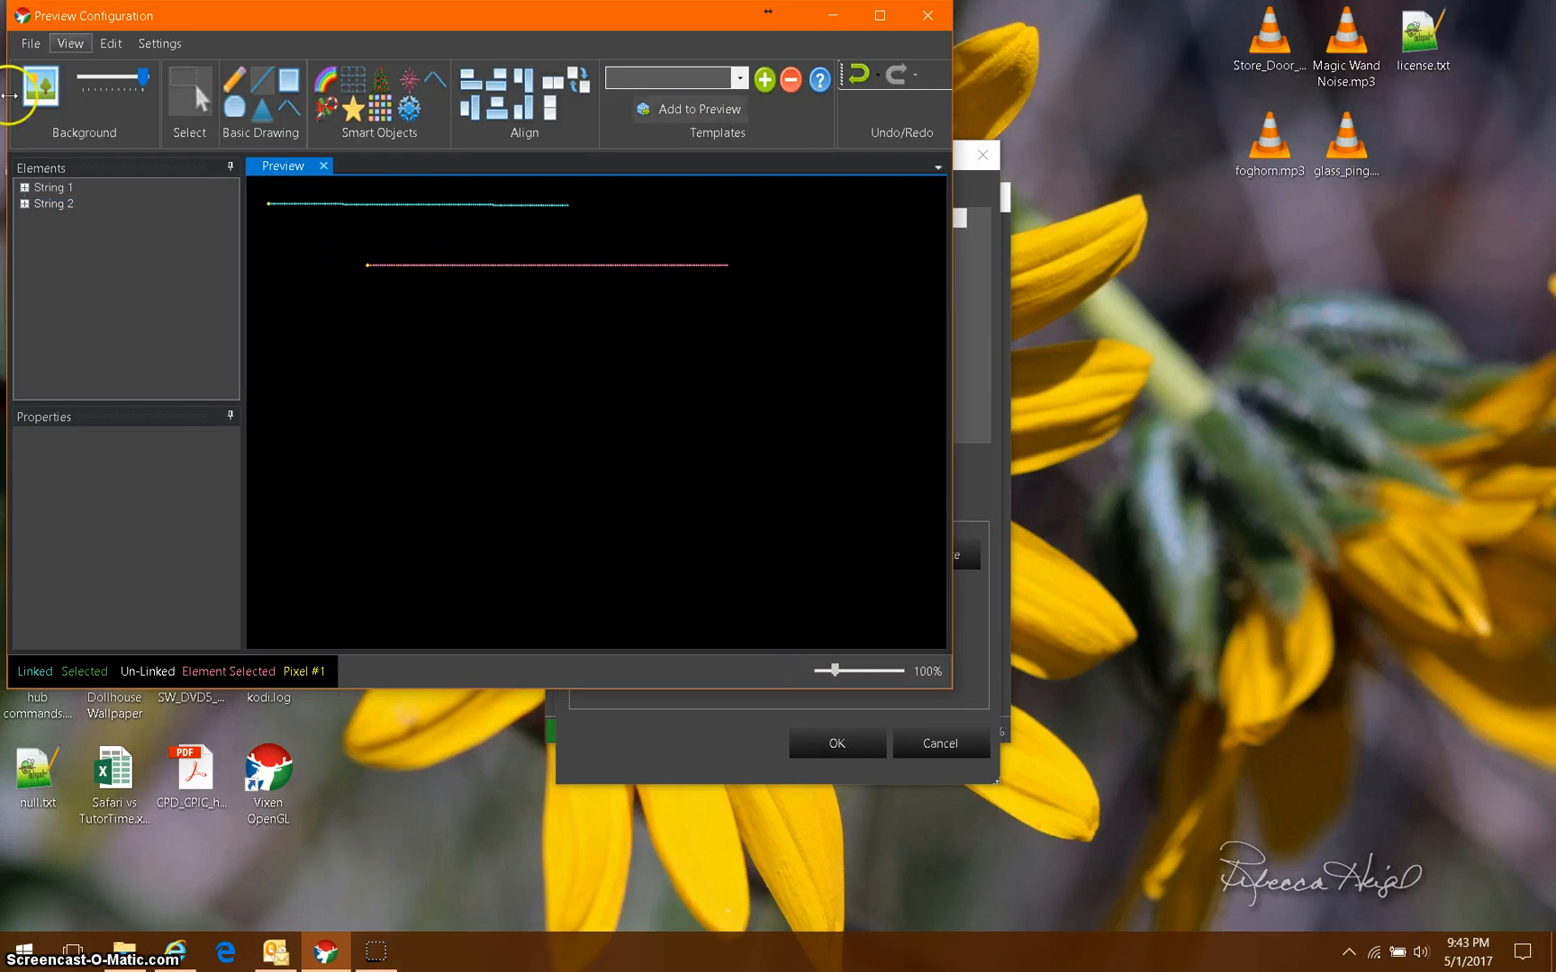
Exit the preview drawing configuration and accept the Vixen Display Preview setup
left_click(31, 42)
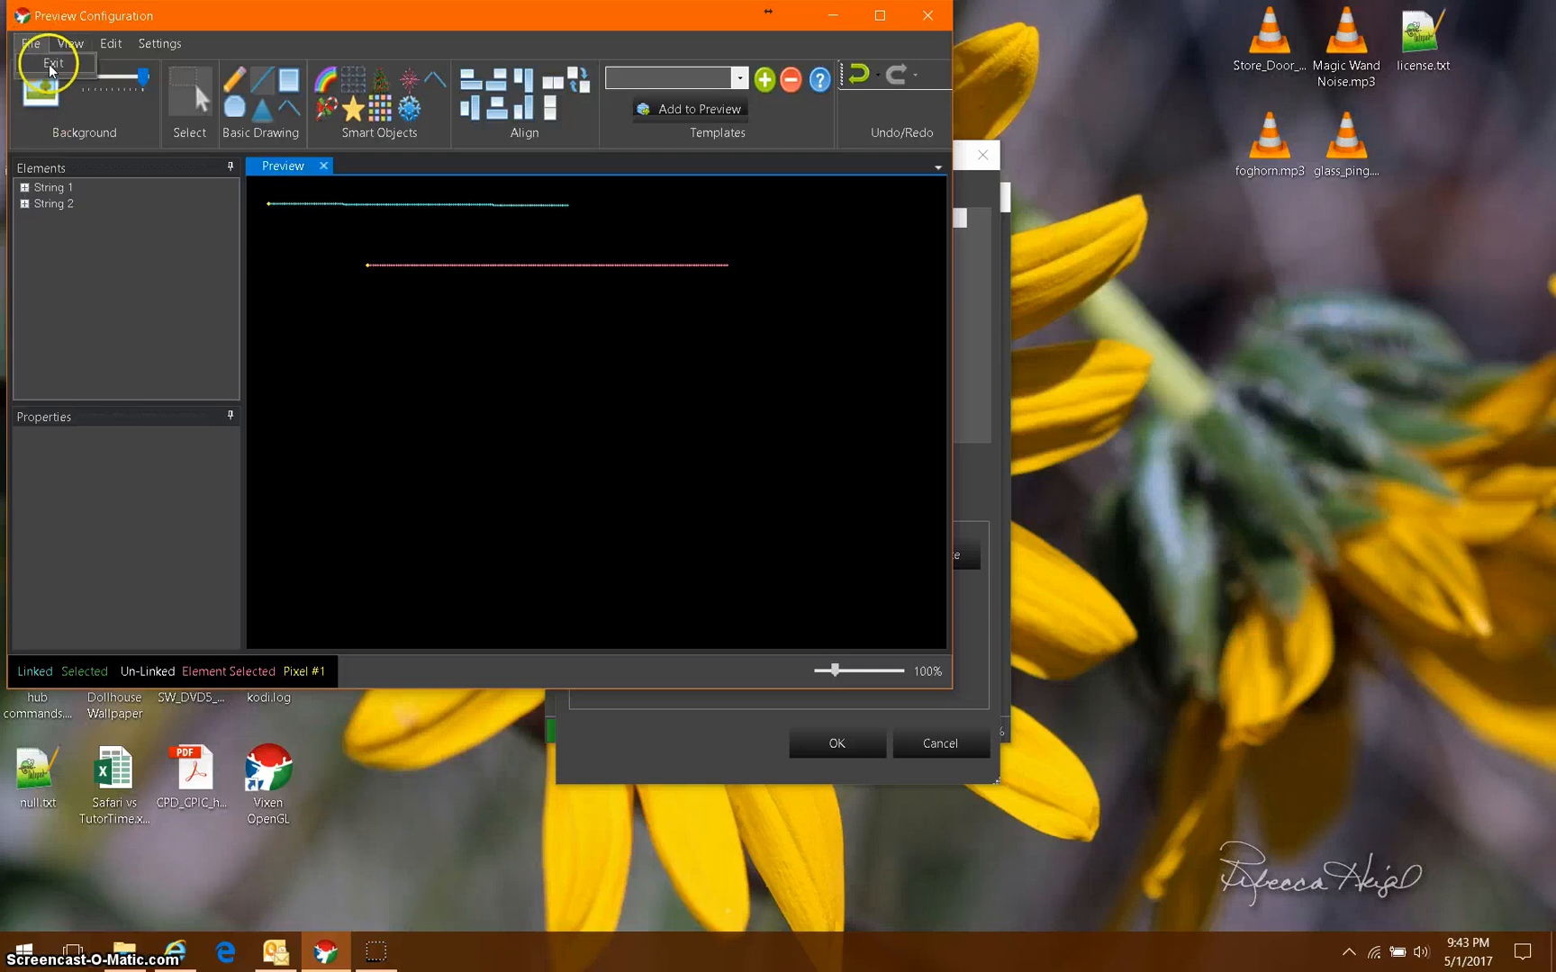
left_click(51, 65)
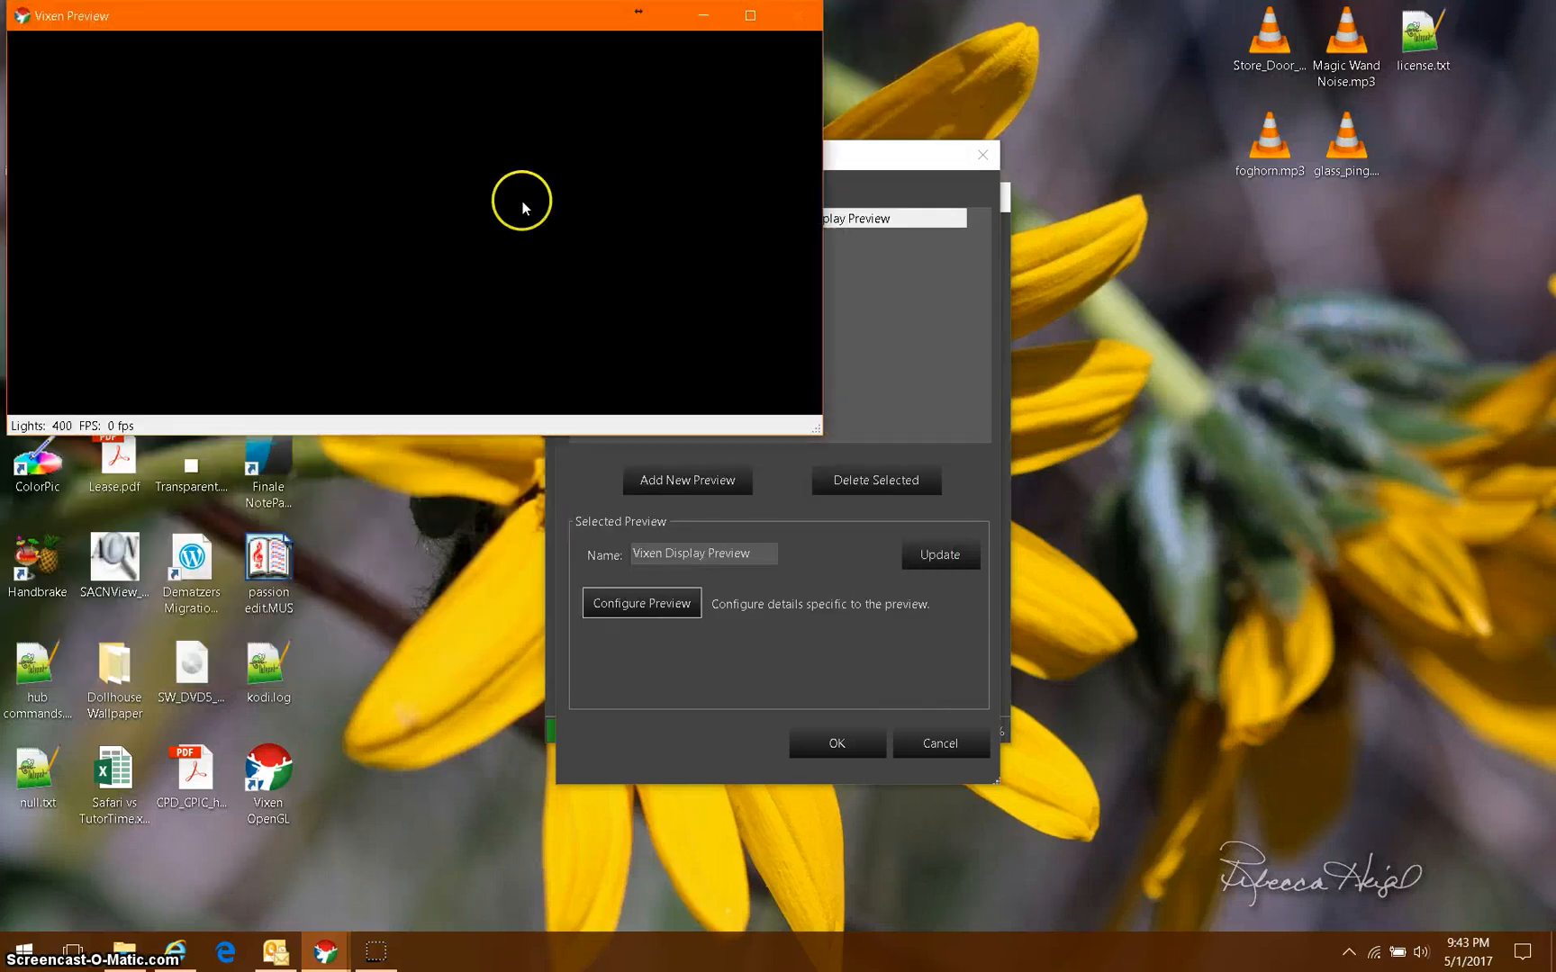
left_click(940, 700)
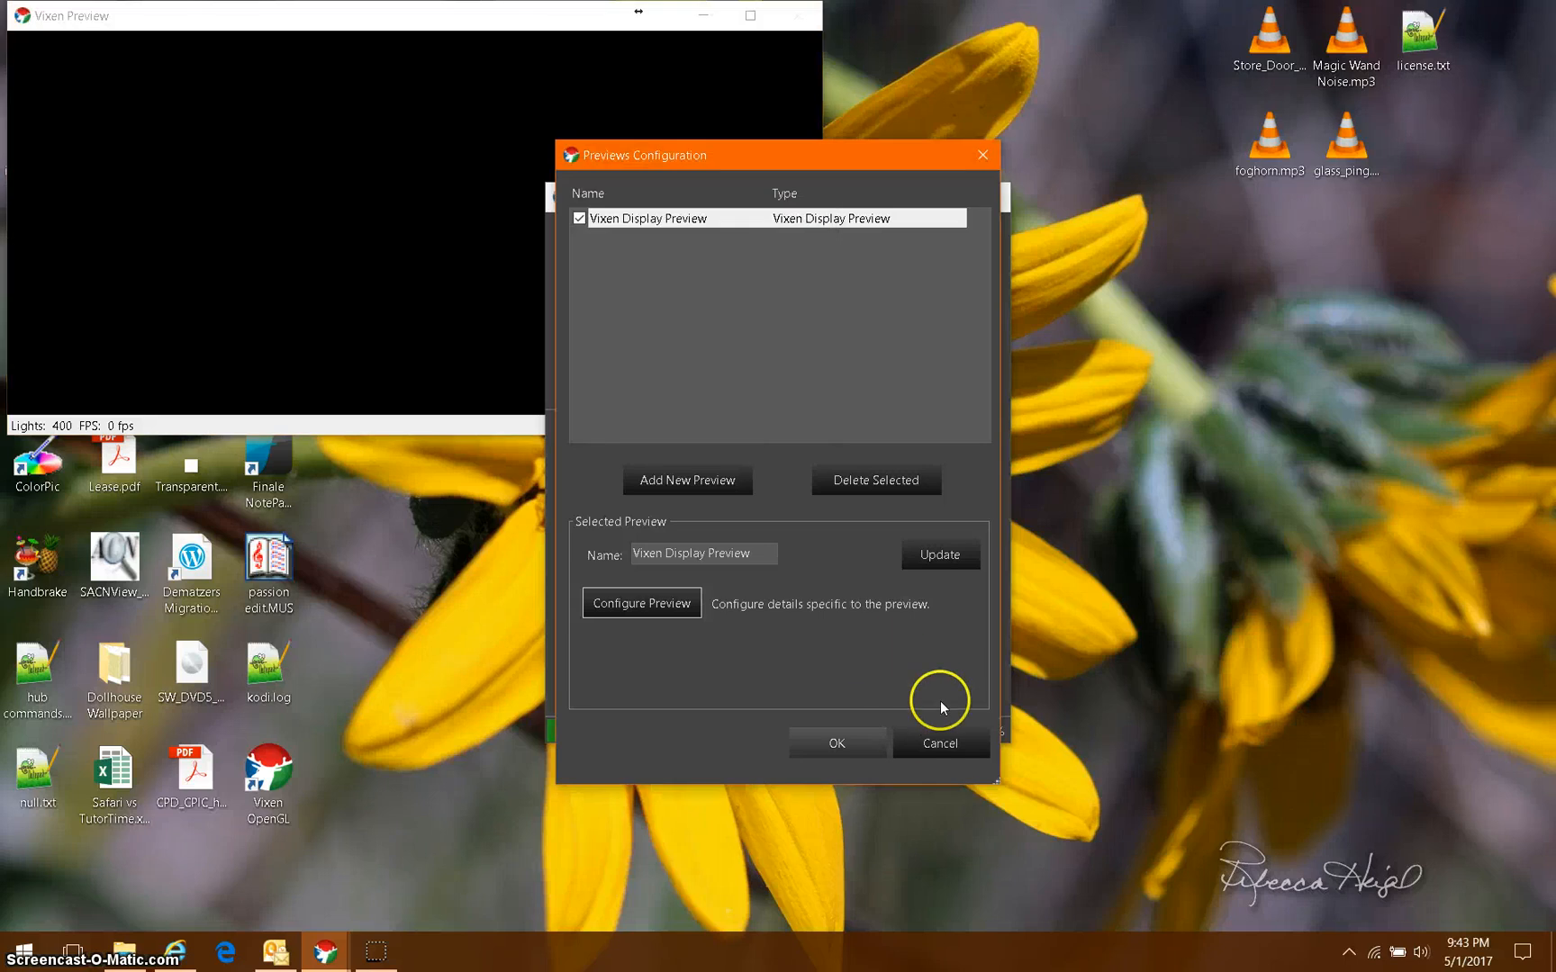
left_click(846, 744)
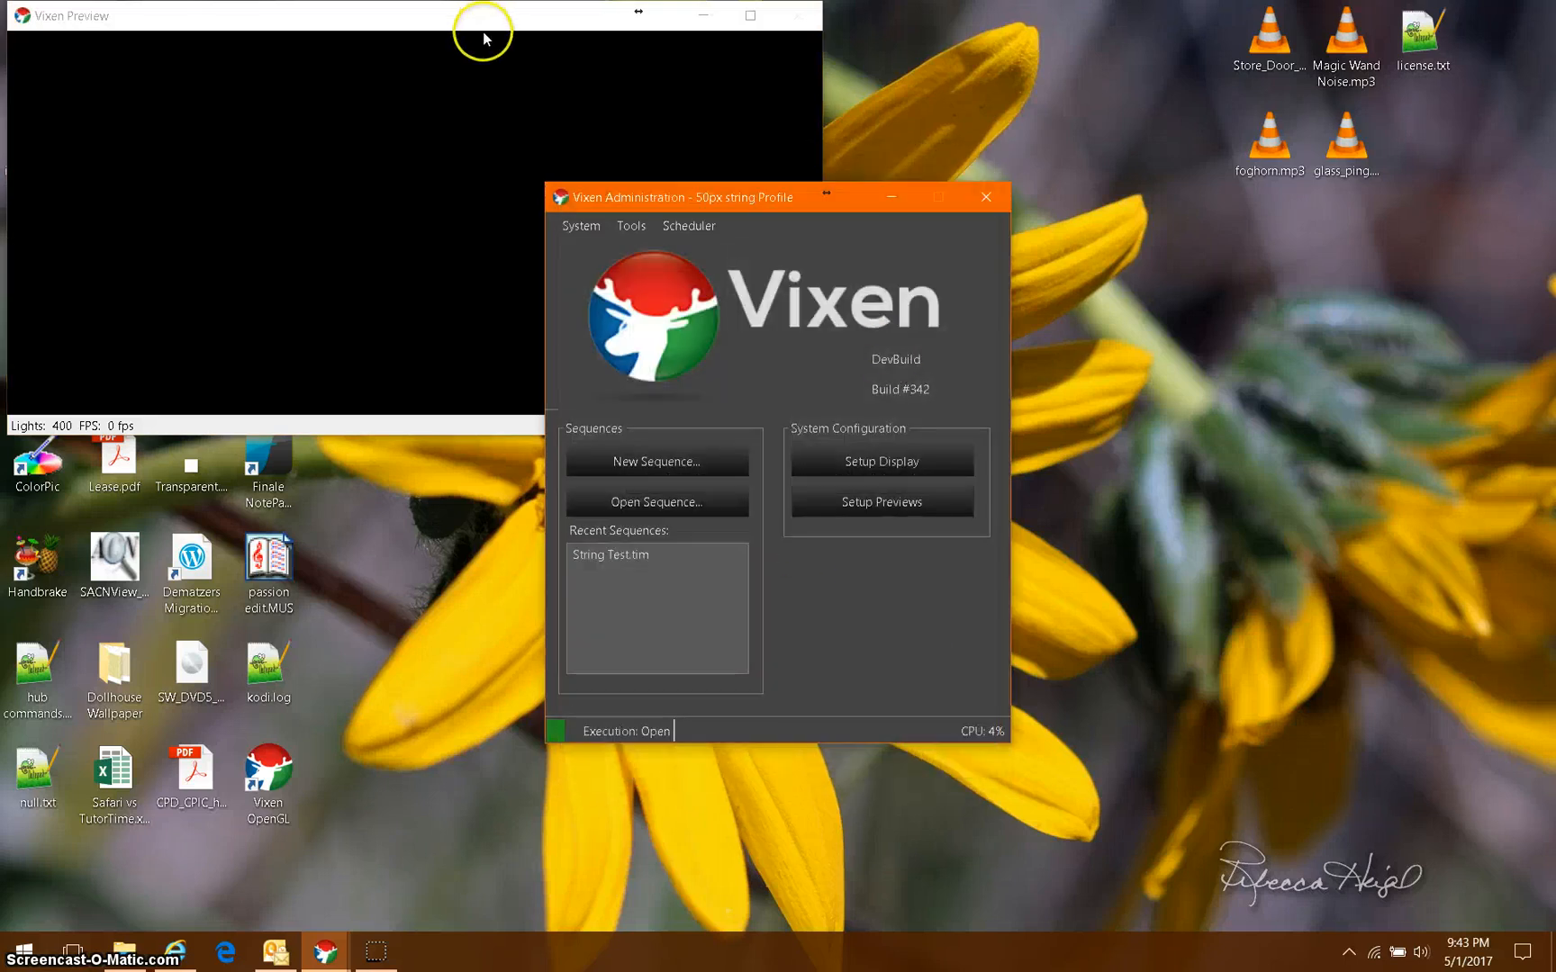
Move the preview window to the lower part of the screen and create a new timed sequence, enlarging its editor above the preview
left_click_drag(484, 30, 499, 807)
left_click(582, 434)
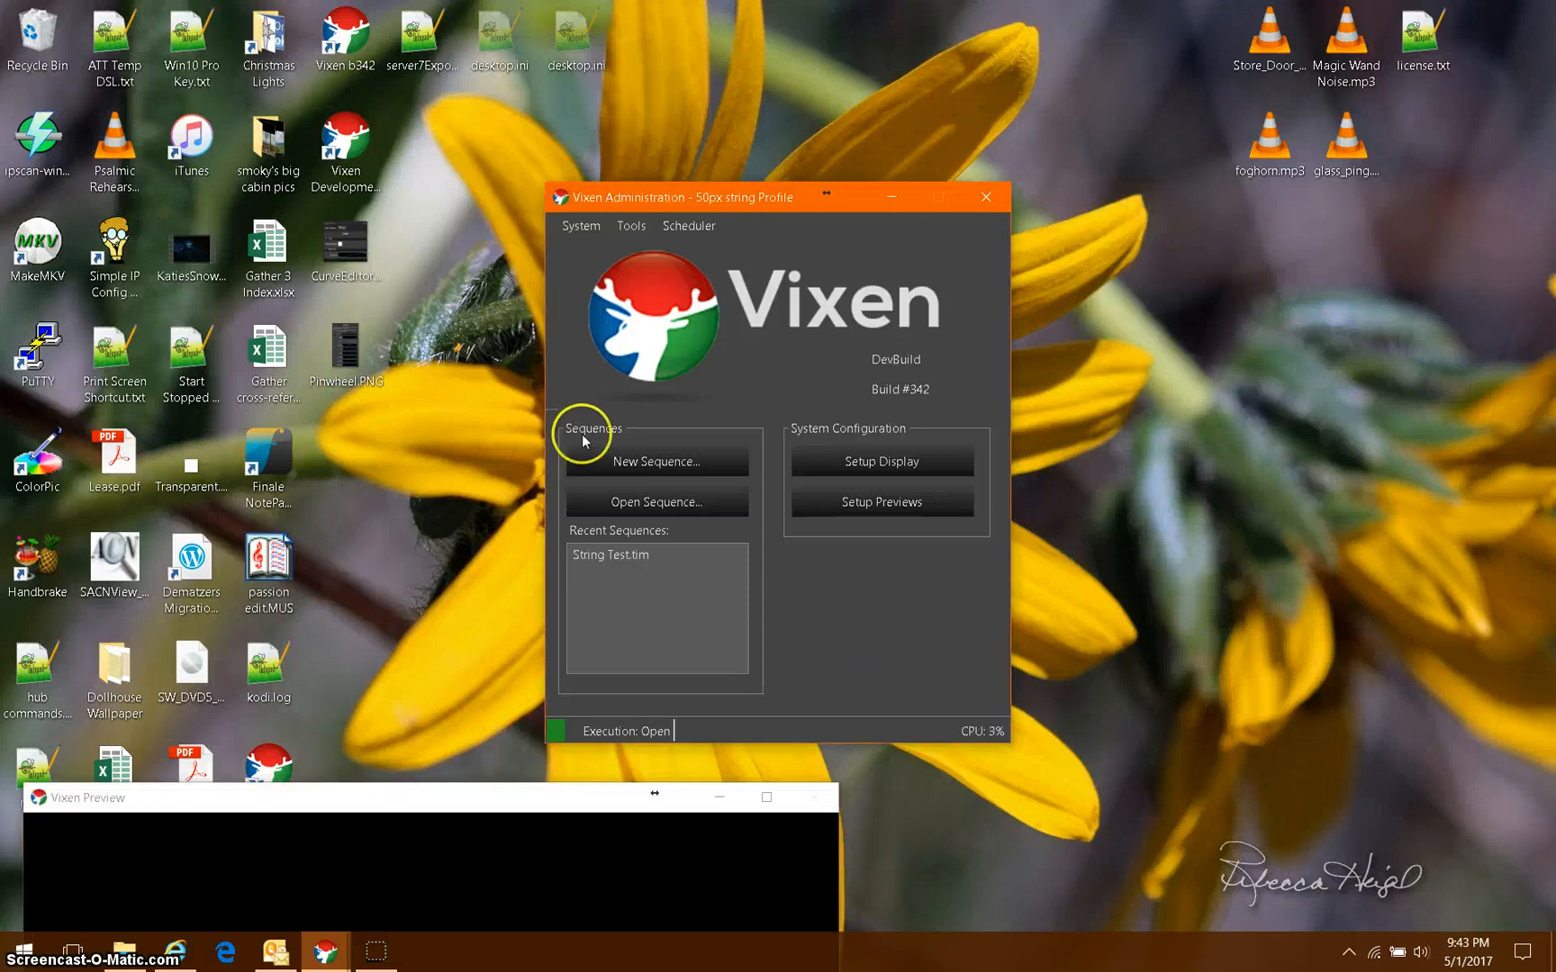
left_click(633, 465)
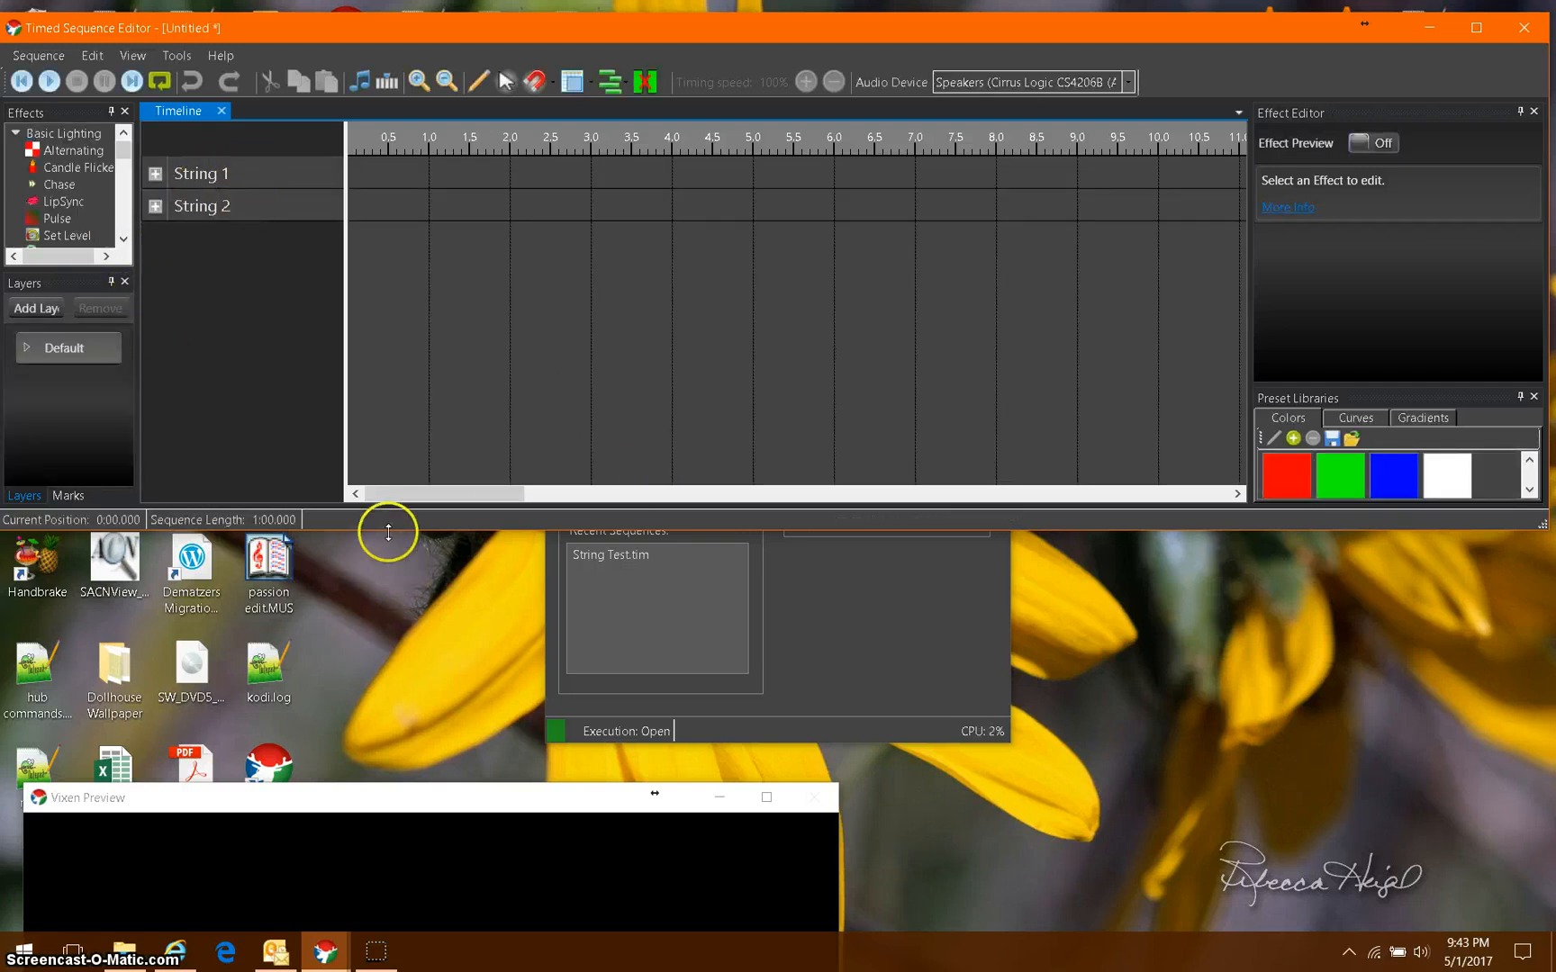
left_click_drag(388, 533, 388, 725)
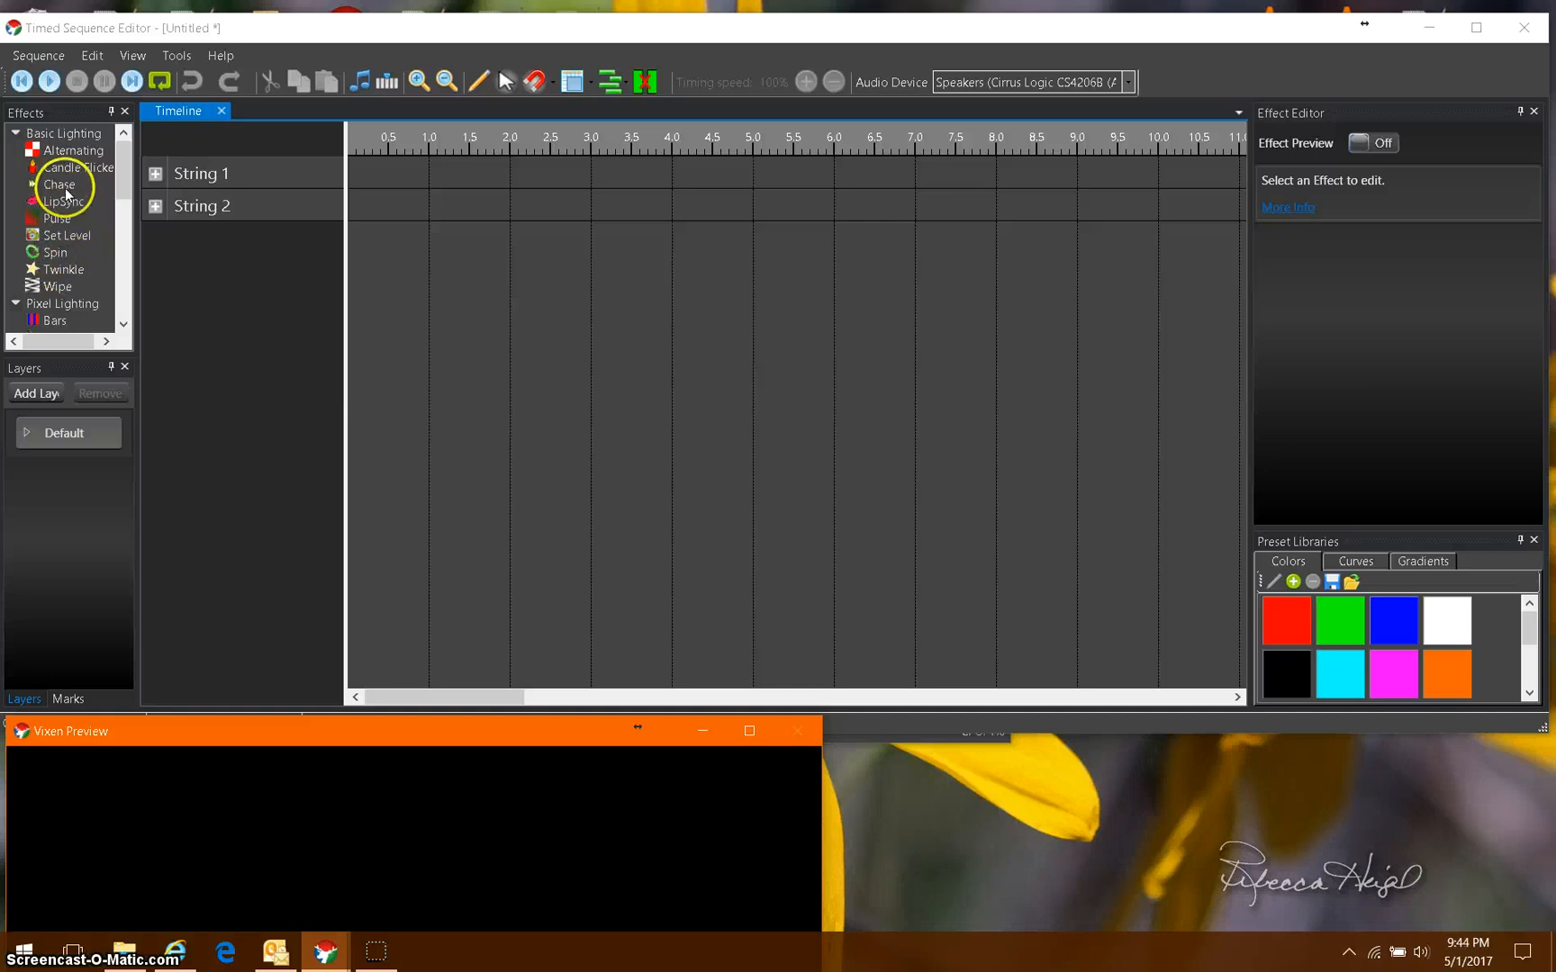
Add a Chase effect at the start of String 1 with minimum brightness enabled, pulse overlap 500 and the effect preview on
left_click_drag(65, 189, 436, 177)
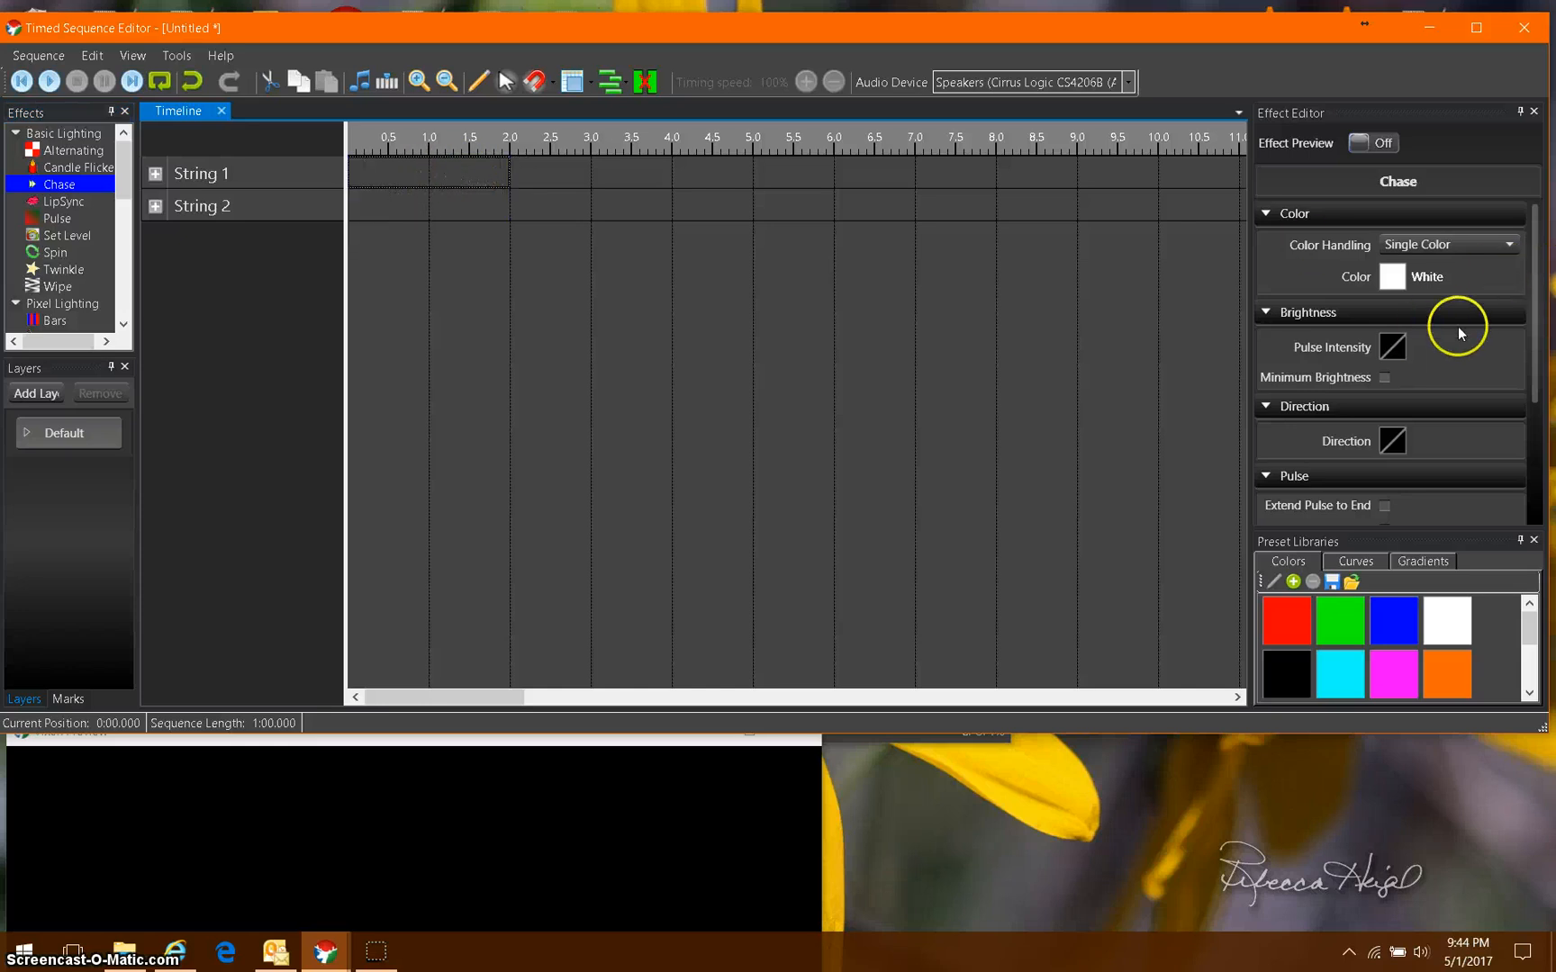
left_click(1451, 376)
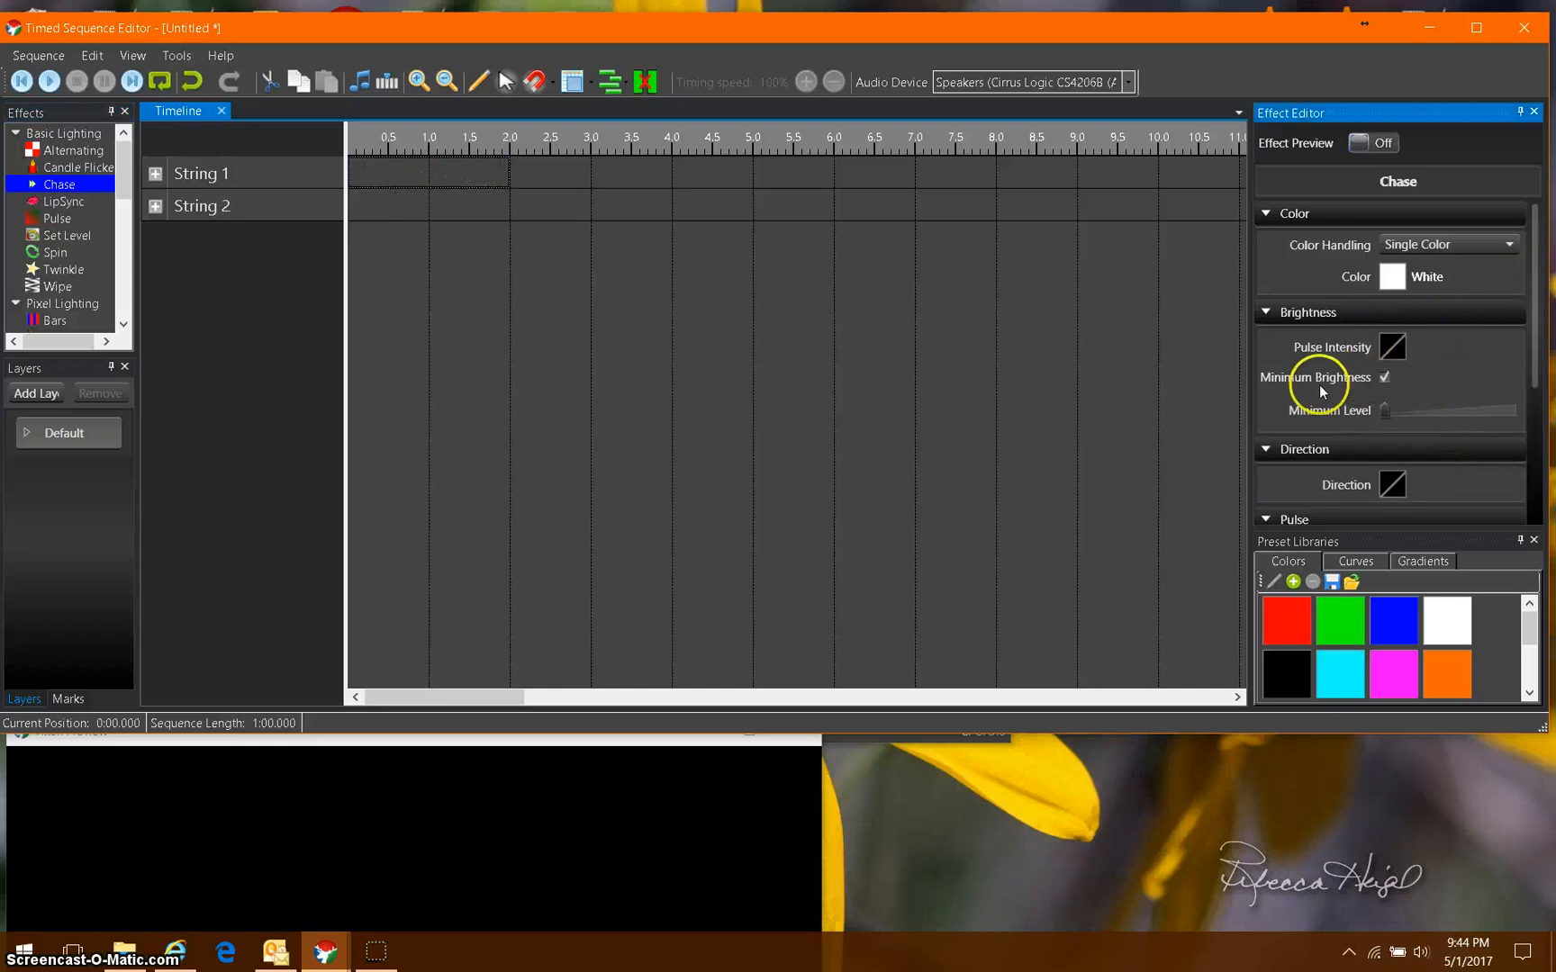
scroll(1321, 389, "down", 3)
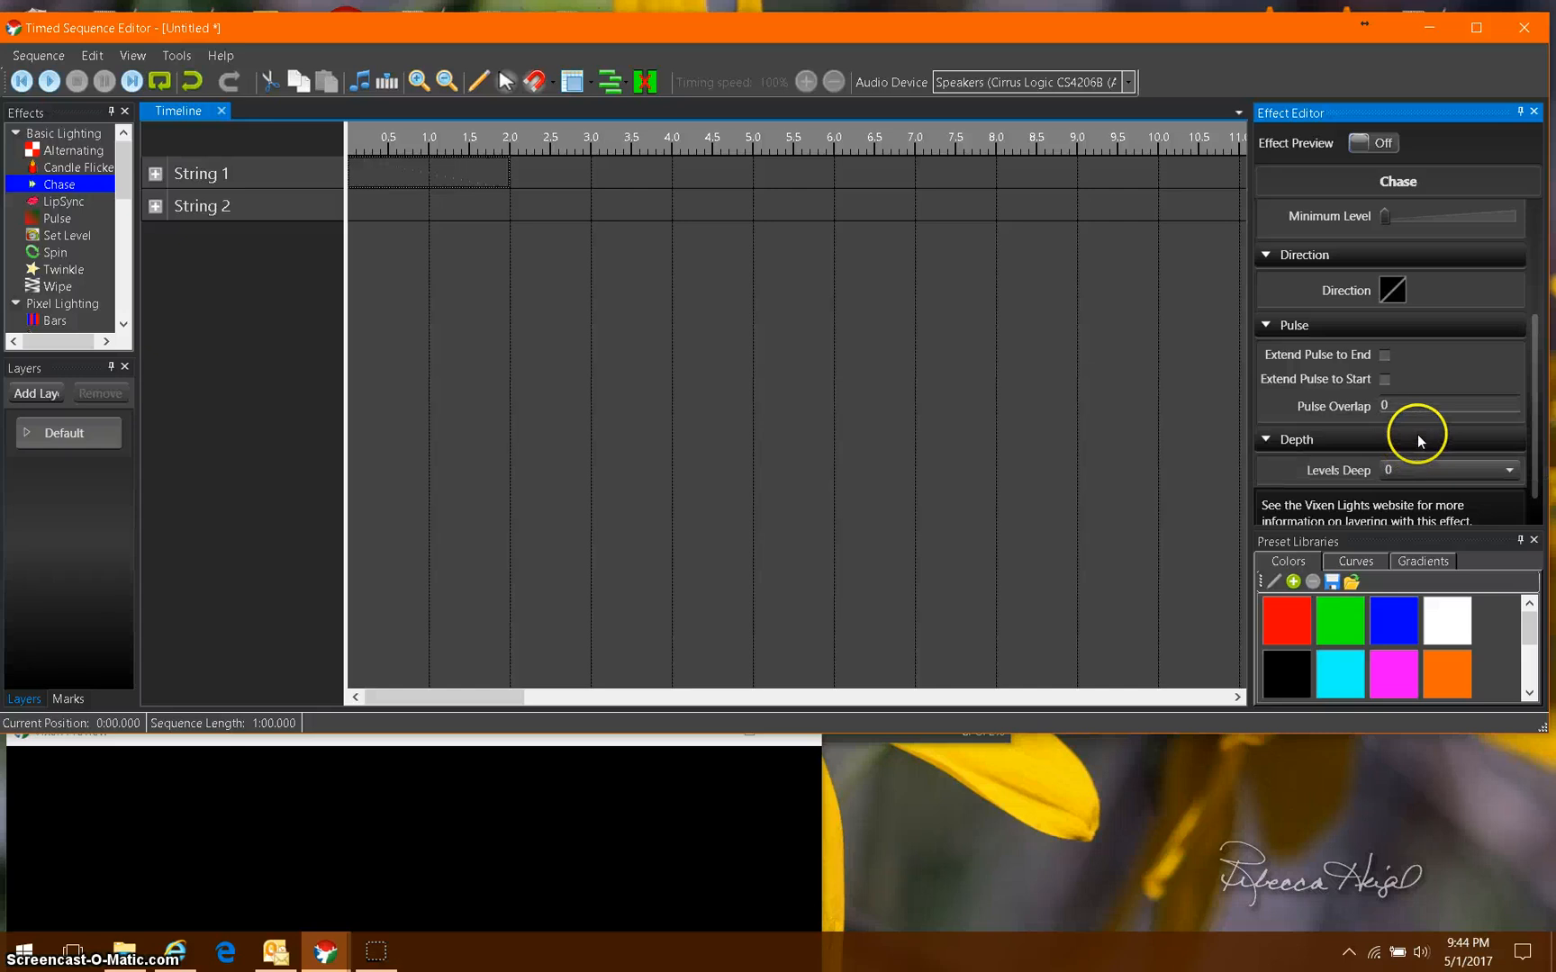
left_click(1419, 410)
key("Return")
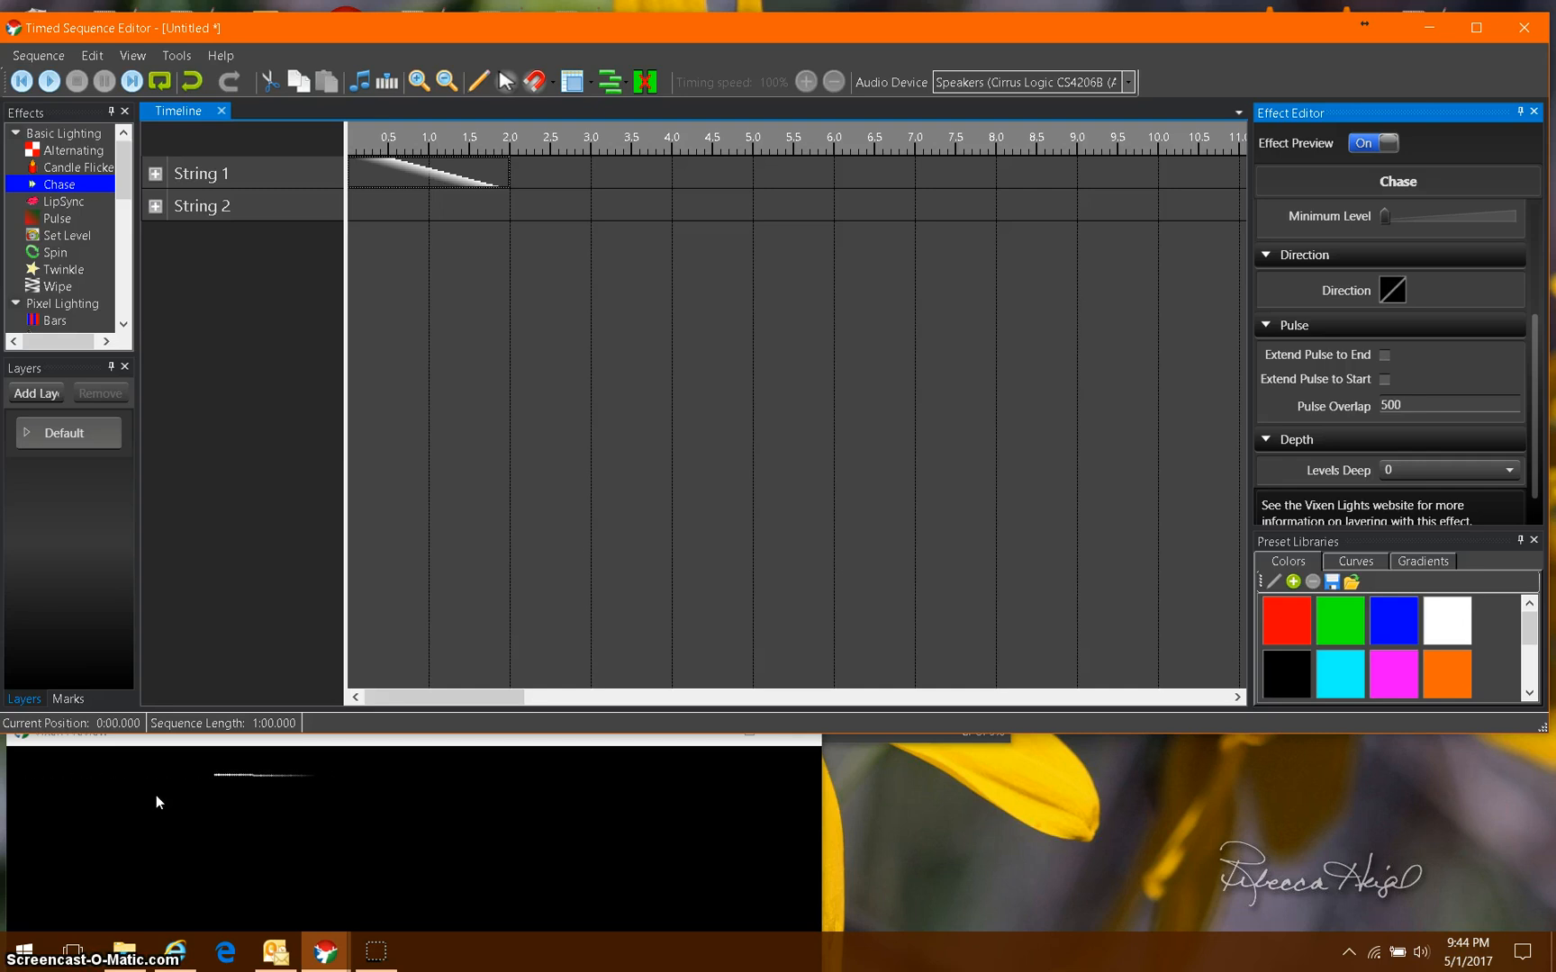
Copy String 1's Chase effect onto String 2
left_click(450, 178)
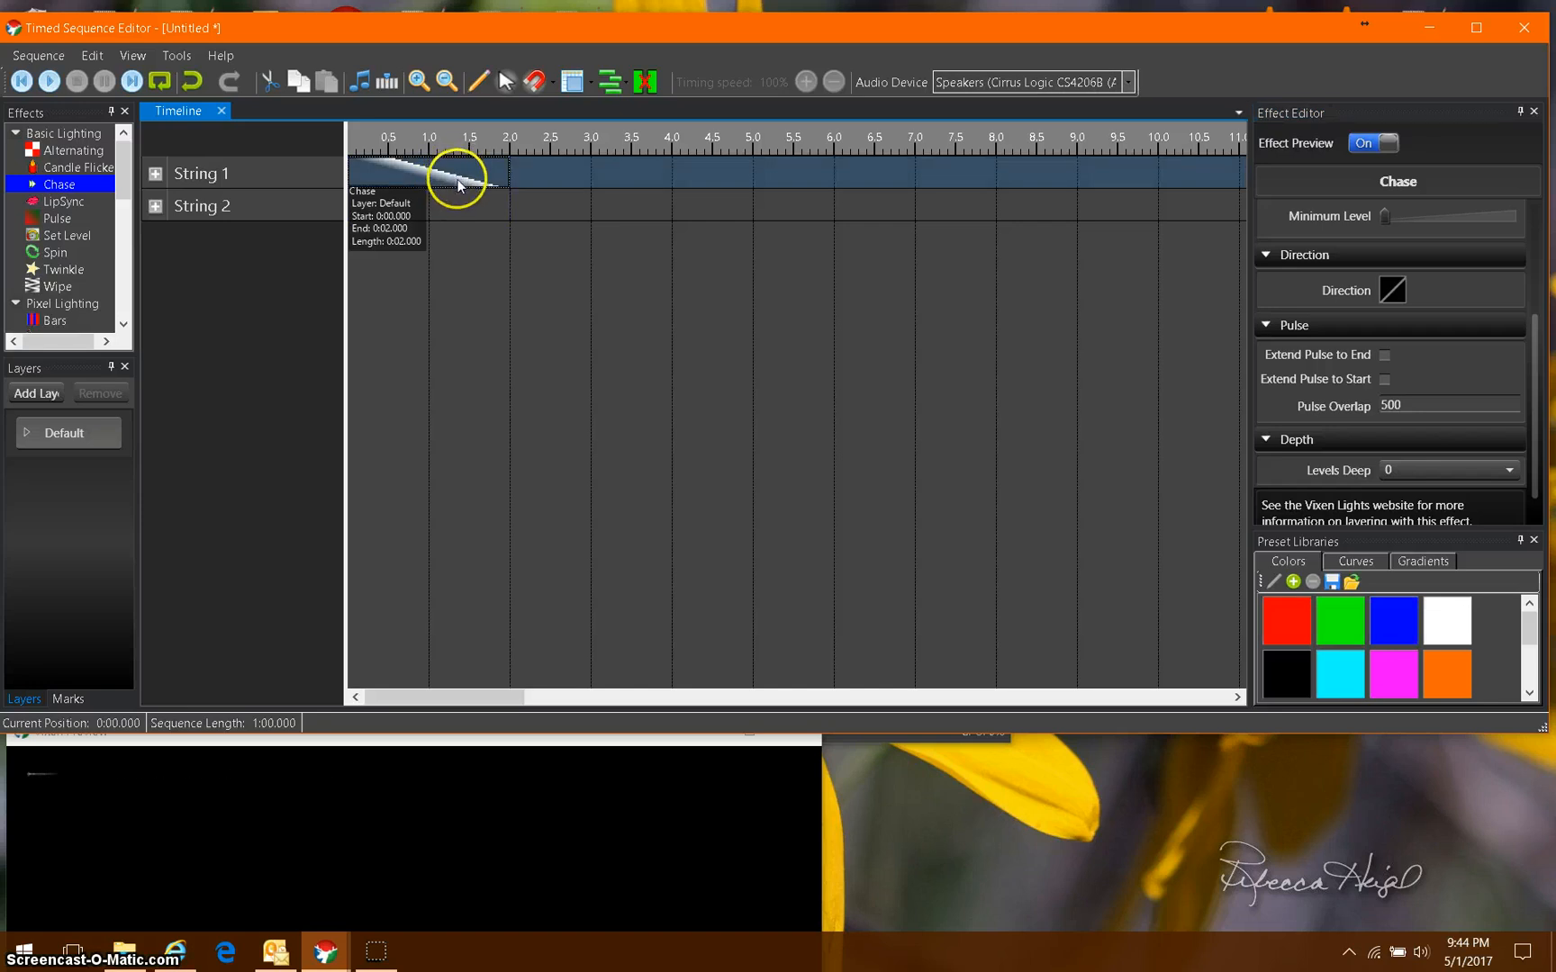
left_click(462, 188)
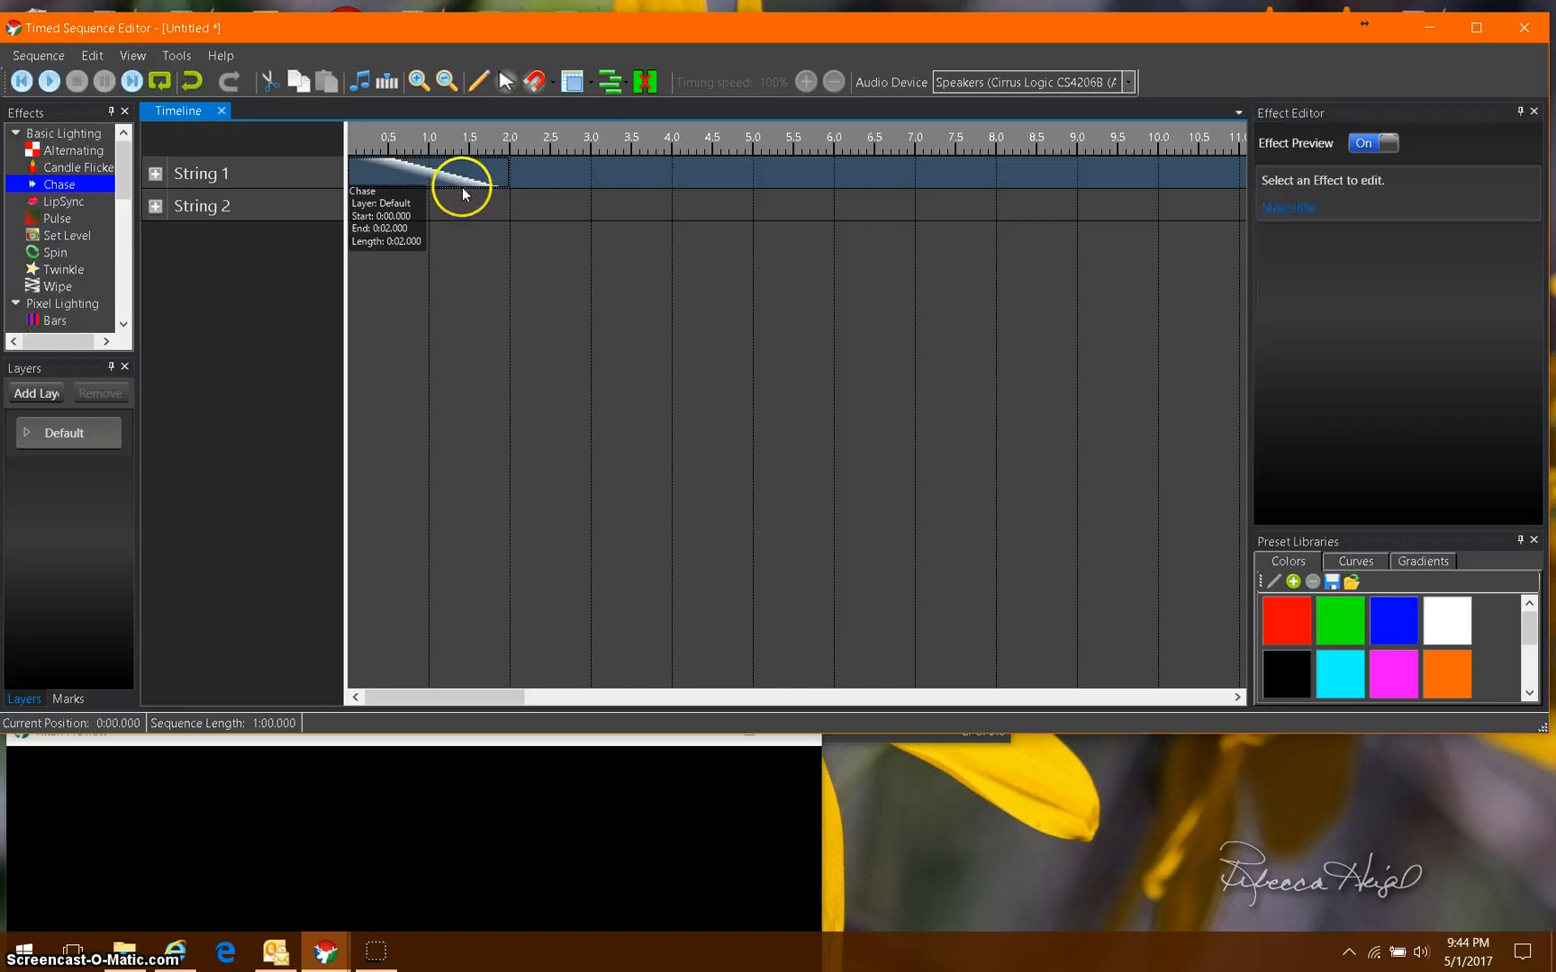
left_click(504, 203)
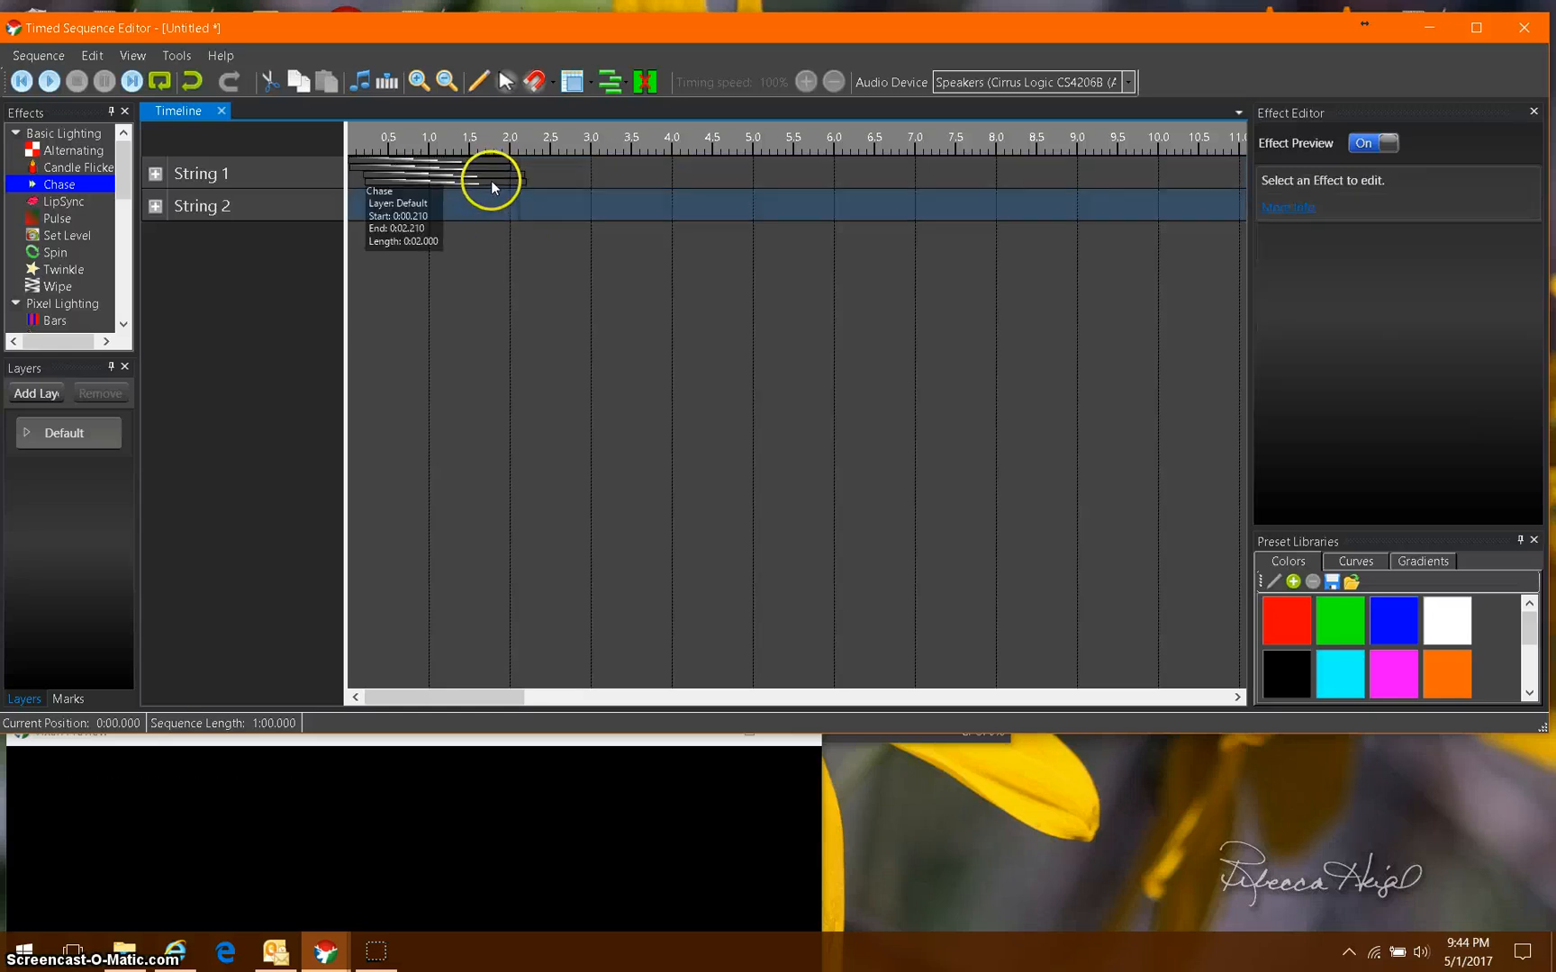
mouse_move(491, 187)
left_mouse_down()
mouse_move(458, 205)
mouse_move(462, 188)
left_mouse_up()
key("Delete")
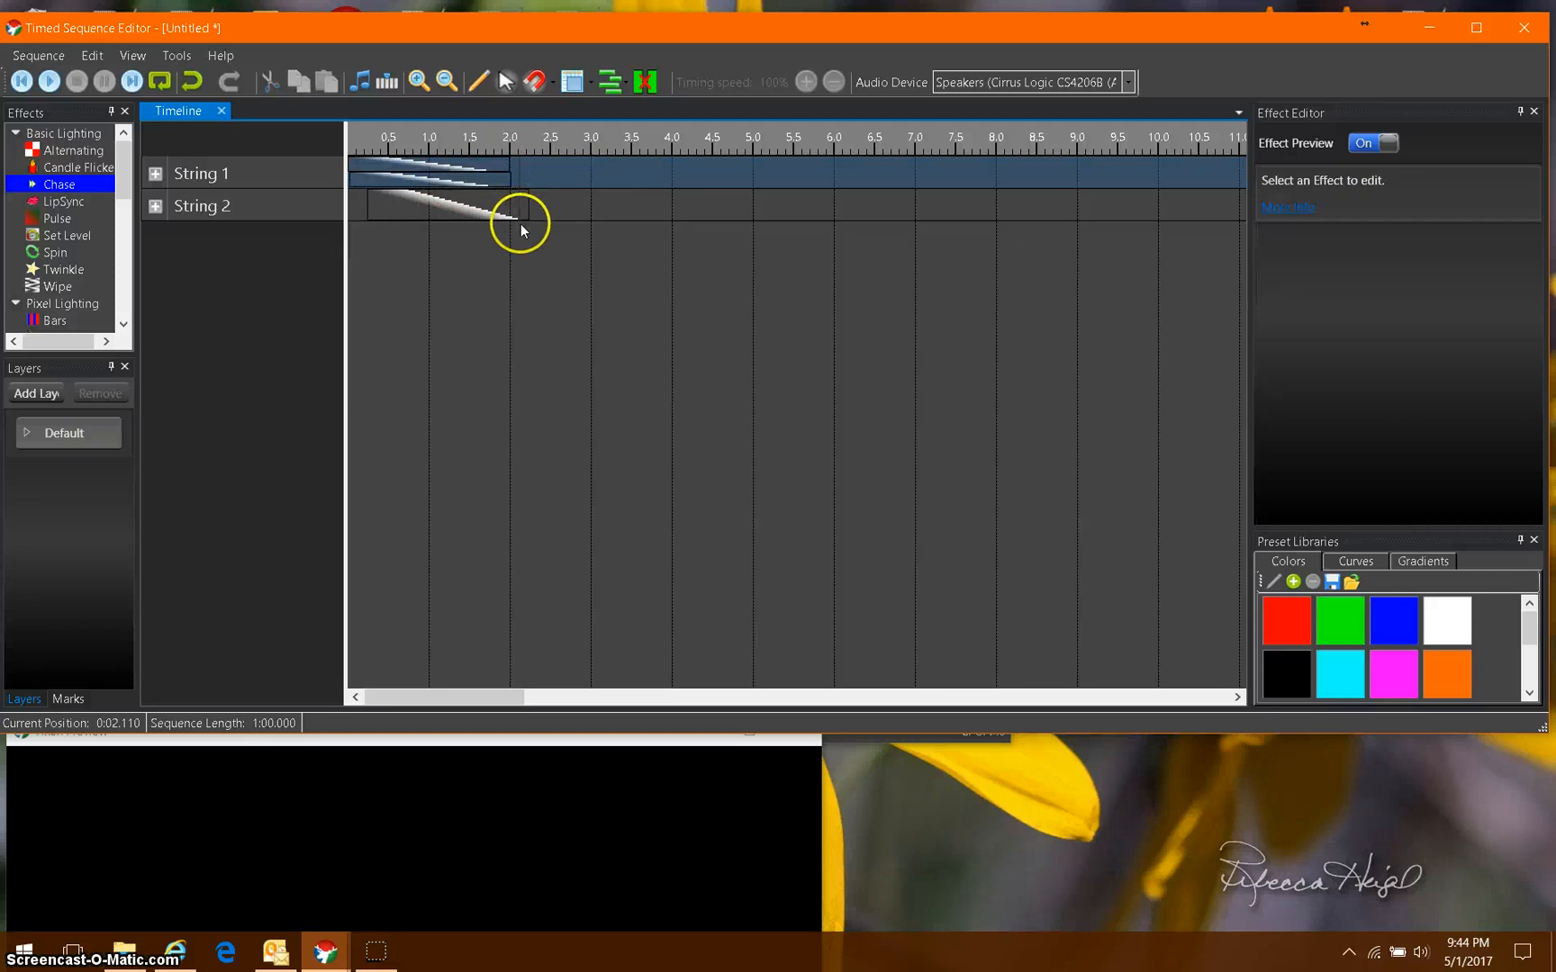
Delete the duplicate Chase from String 1 and align String 2's Chase with the remaining one, selecting both effects
left_click(483, 184)
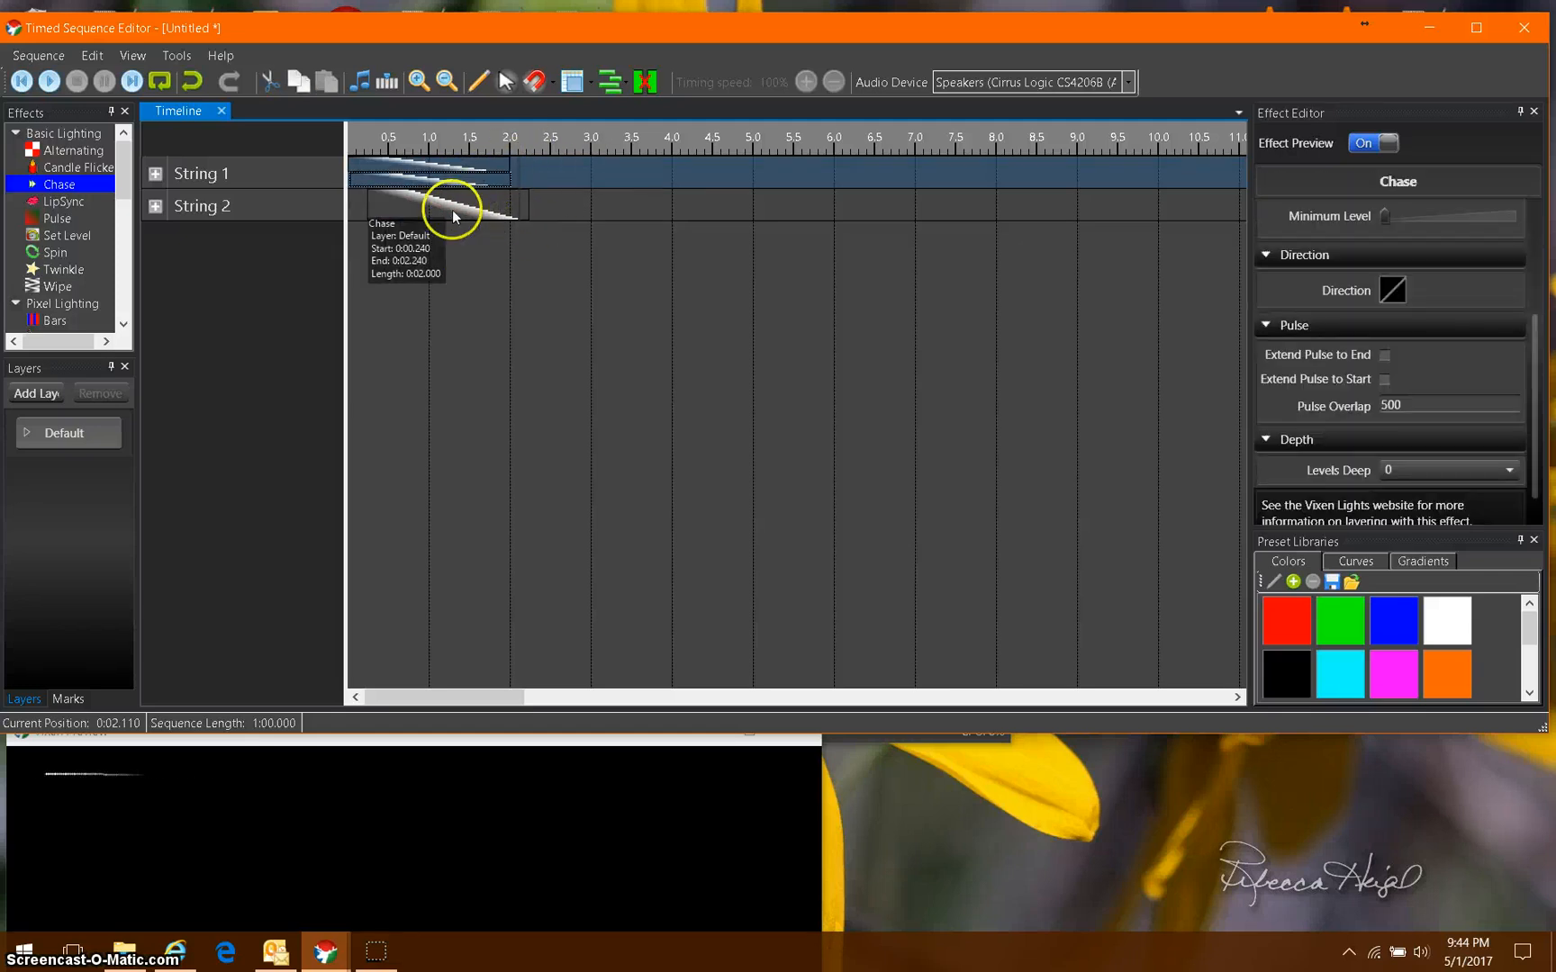
key("Delete")
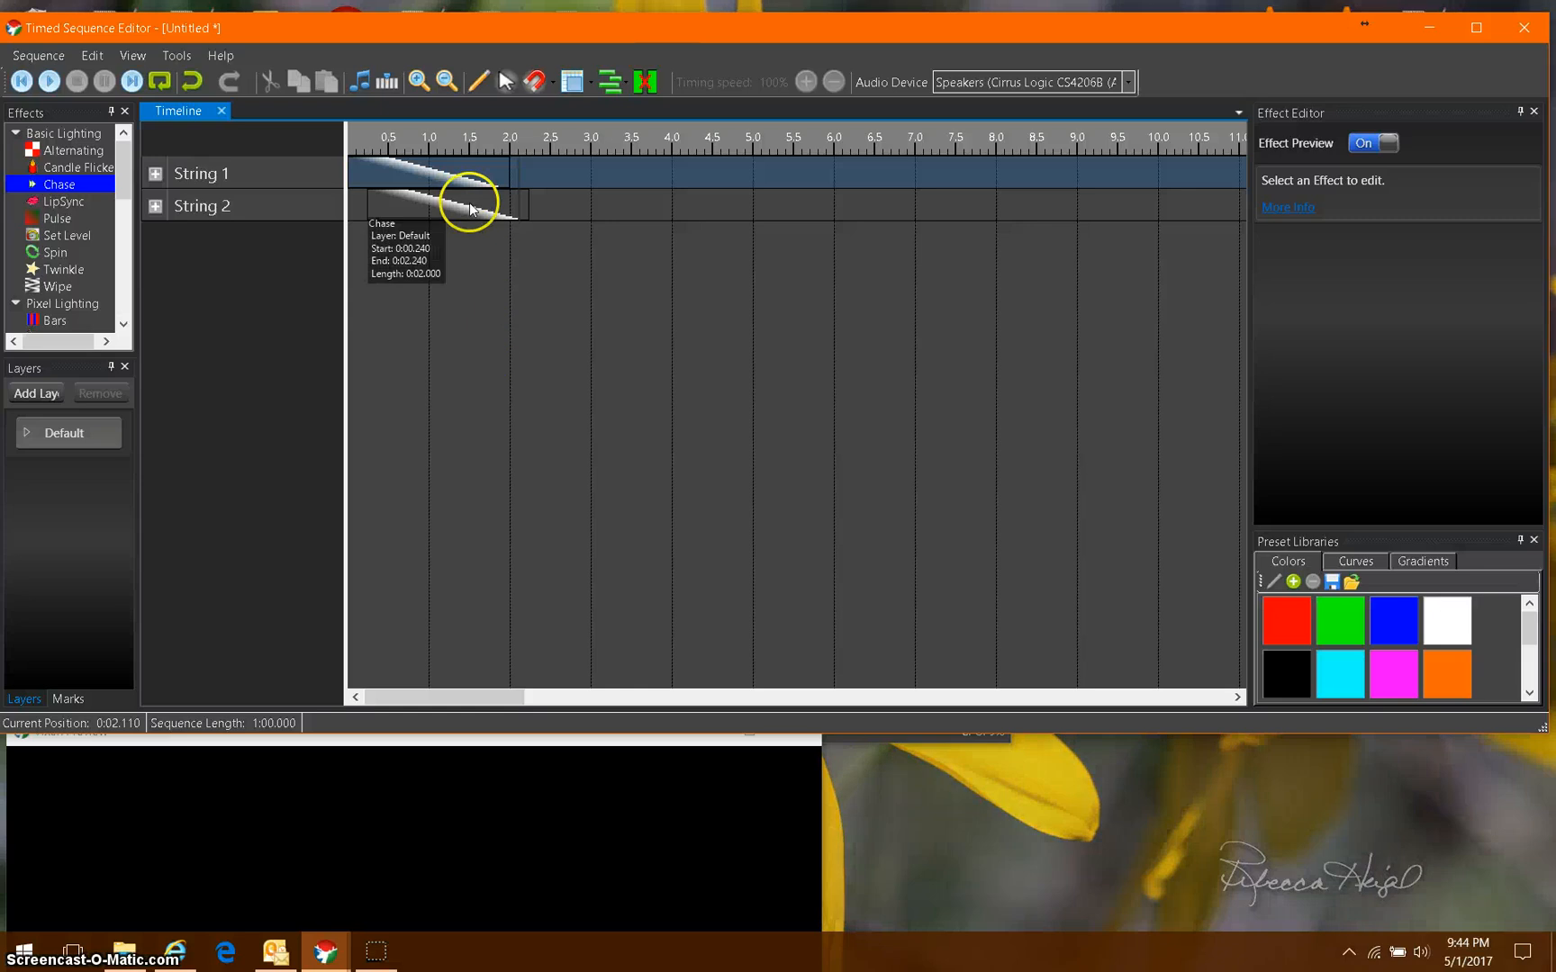
left_click_drag(462, 200, 448, 207)
left_click(441, 173)
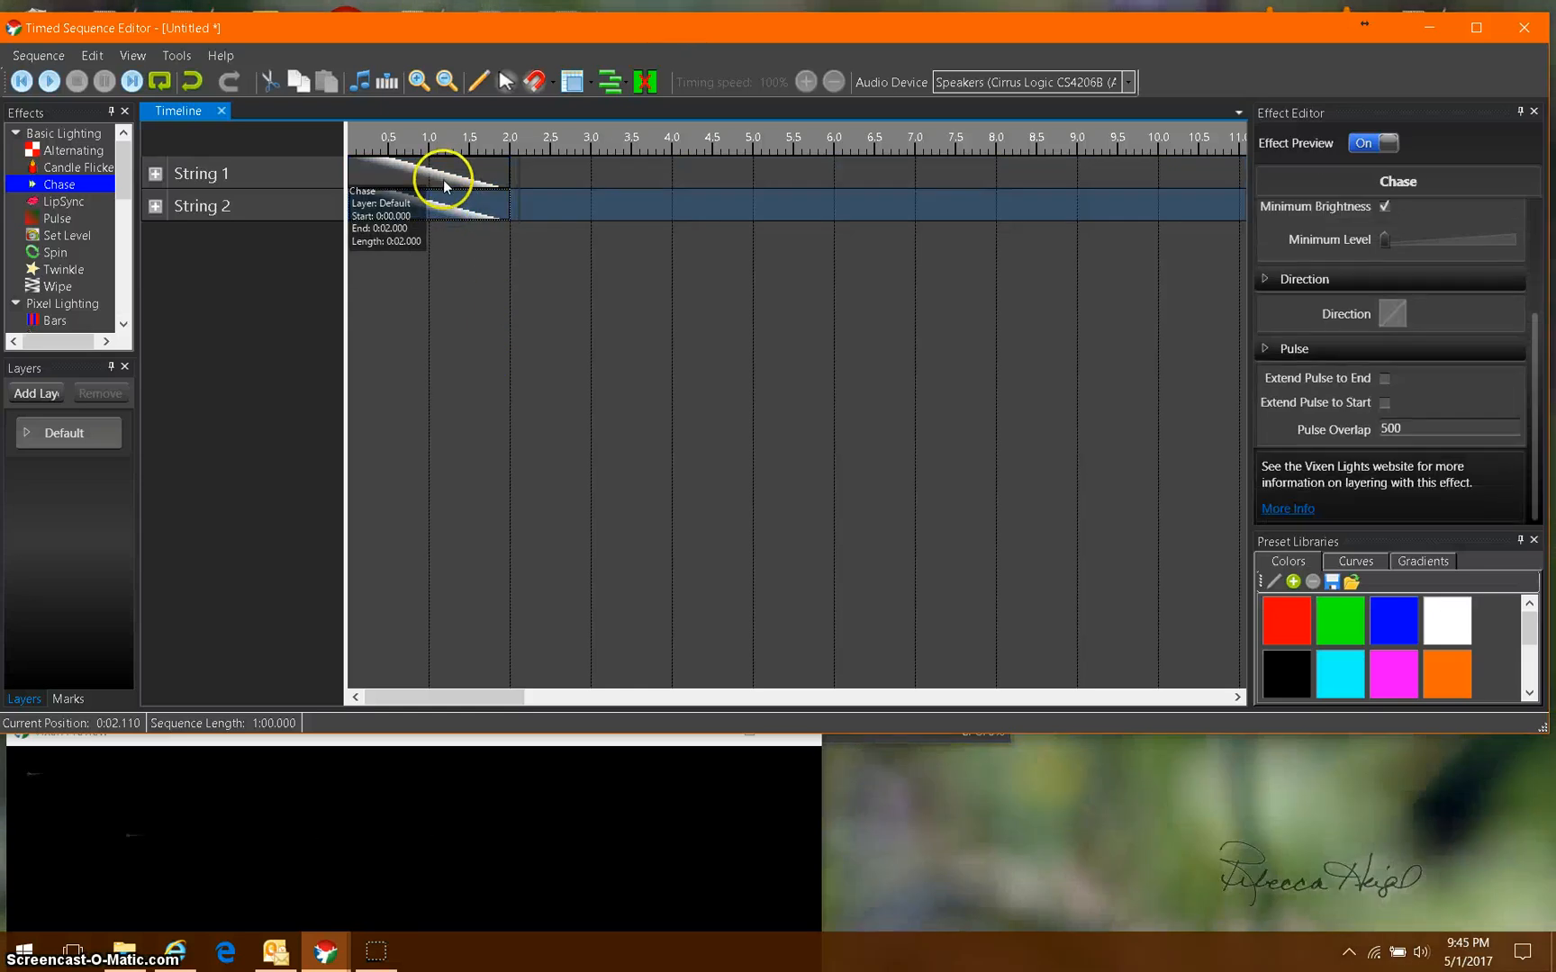